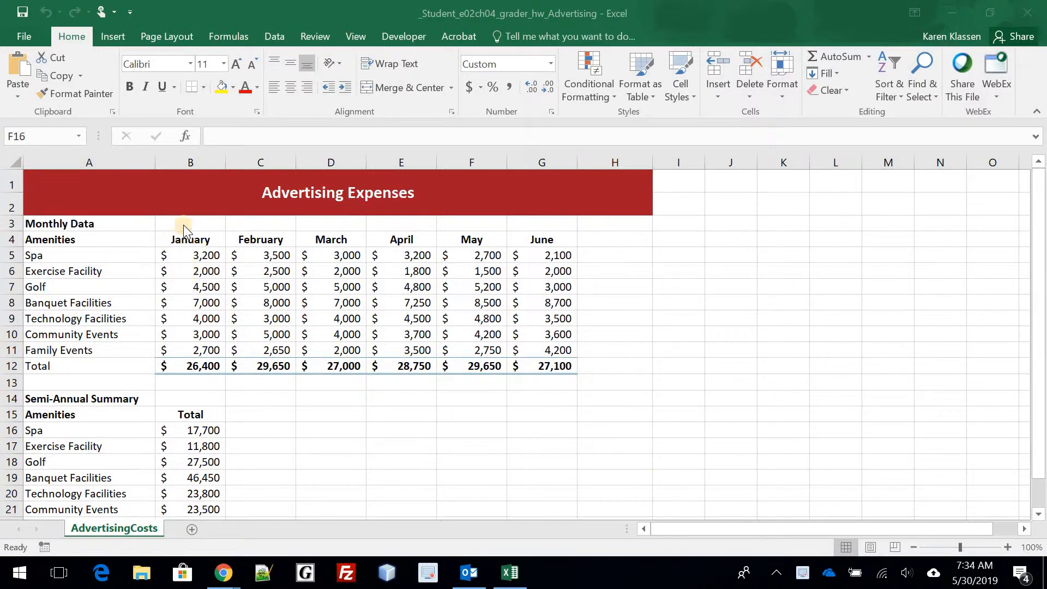
# - Select the January–June headers in B4:G4 plus the monthly totals in B12:G12 with Ctrl
pyautogui.click(193, 240)
pyautogui.moveTo(194, 240); pyautogui.dragTo(537, 239)
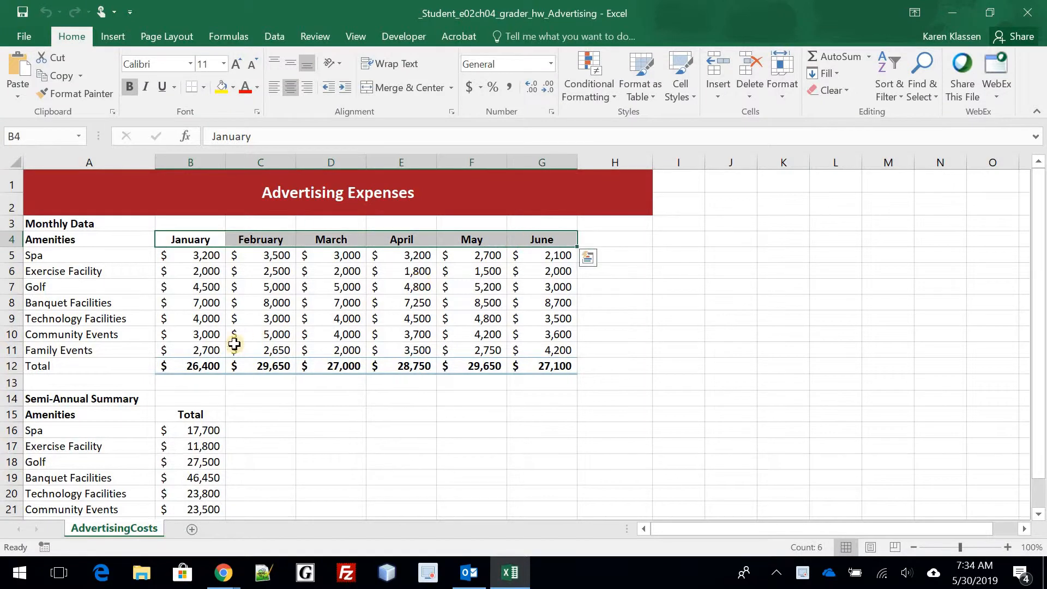
pyautogui.keyDown('ctrl'); pyautogui.click(207, 366); pyautogui.keyUp('ctrl')
pyautogui.moveTo(359, 372); pyautogui.dragTo(549, 375)
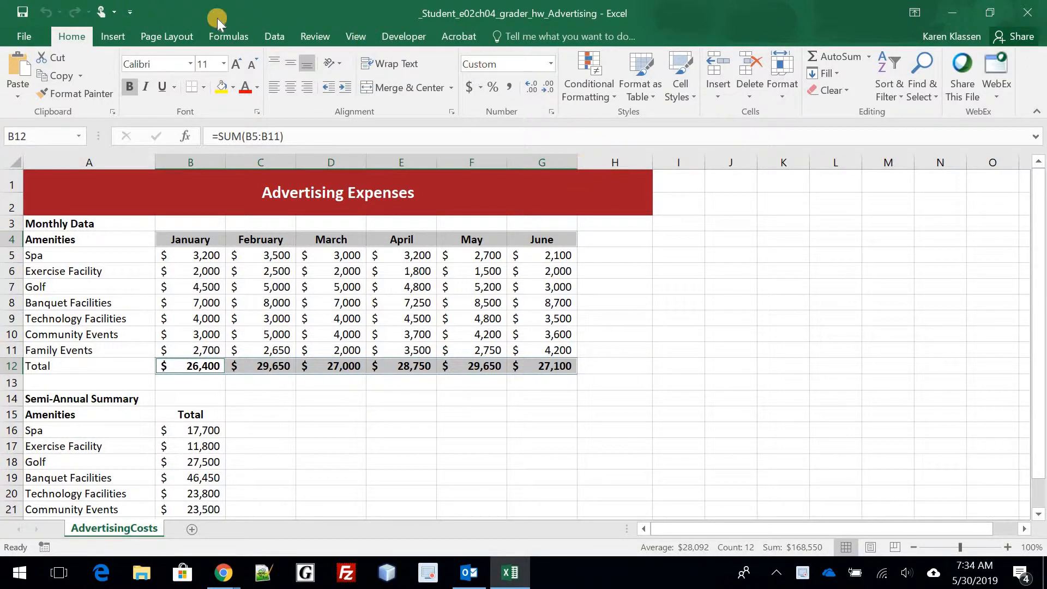
# - Insert a basic 2-D Line chart of the January–June monthly totals
pyautogui.click(113, 36)
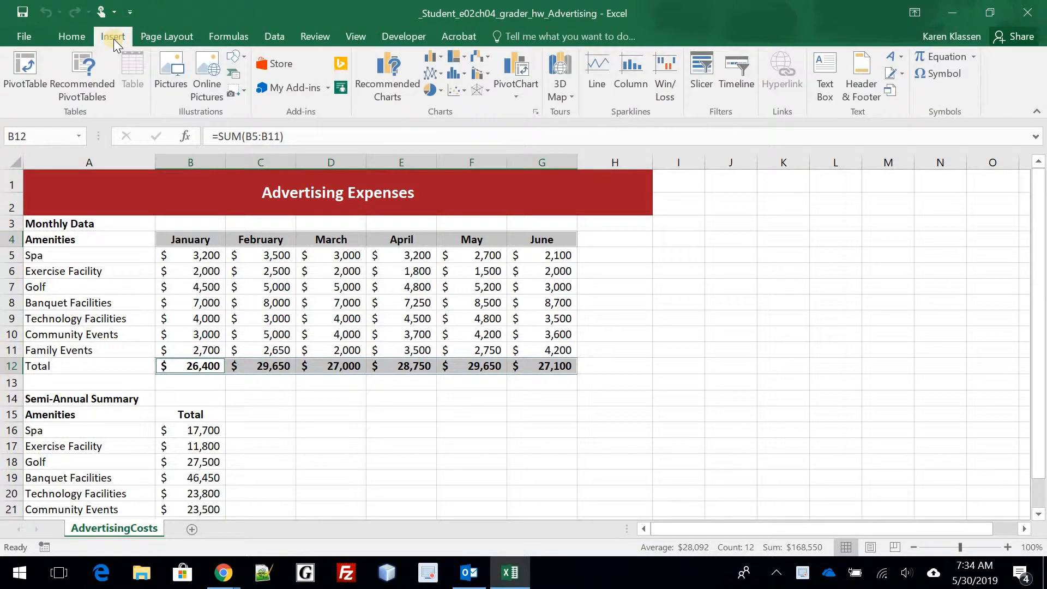
pyautogui.click(431, 71)
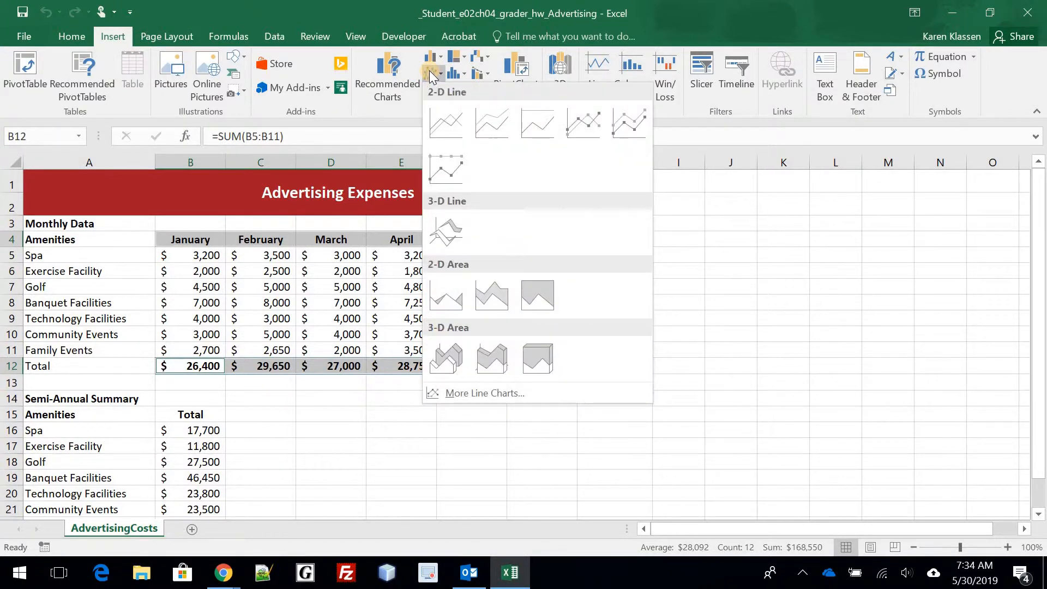
pyautogui.click(465, 116)
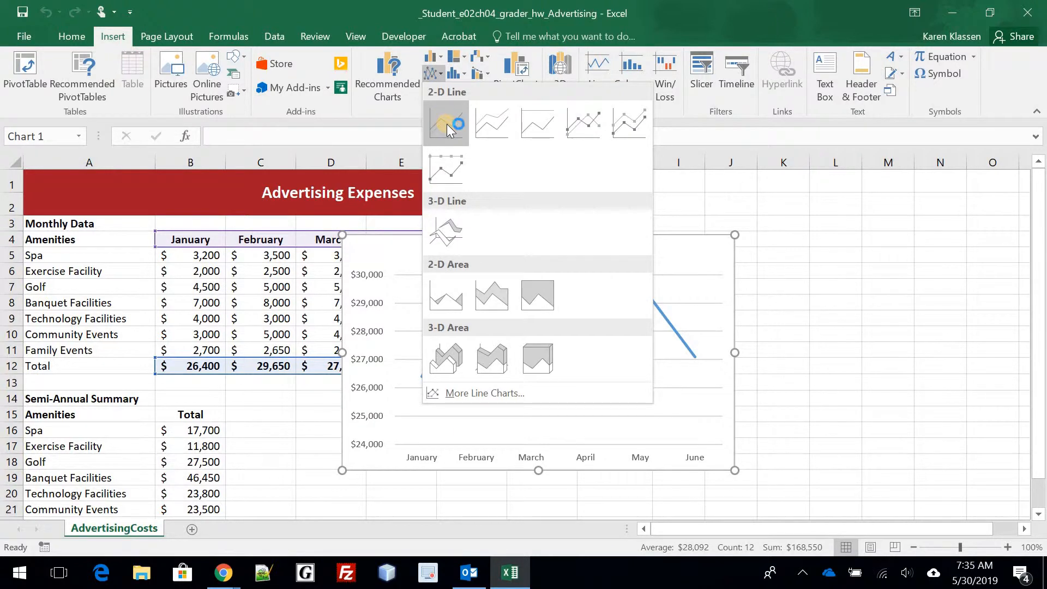
pyautogui.click(447, 123)
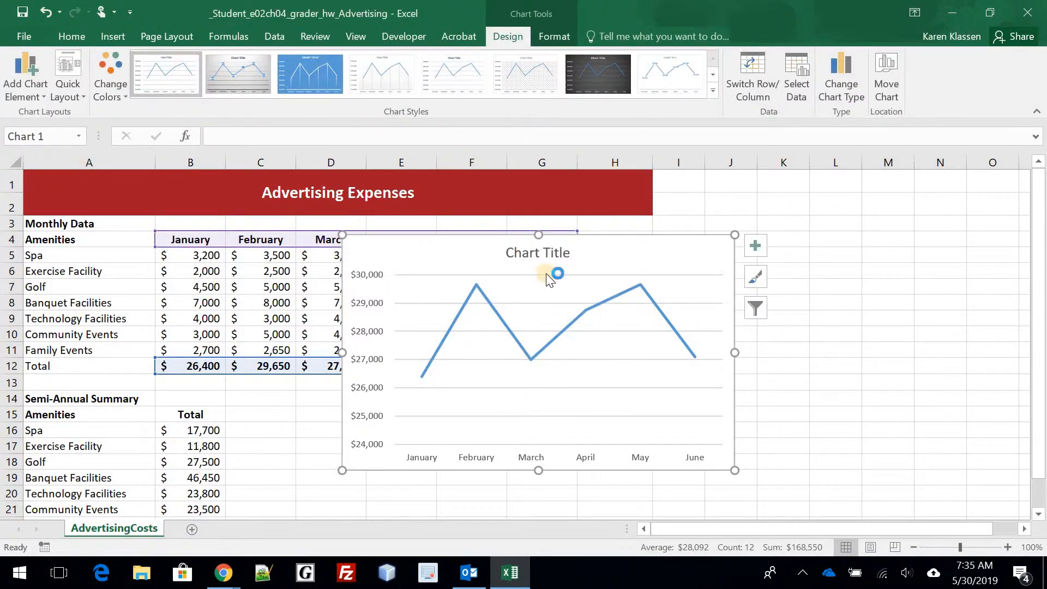
pyautogui.moveTo(490, 307)
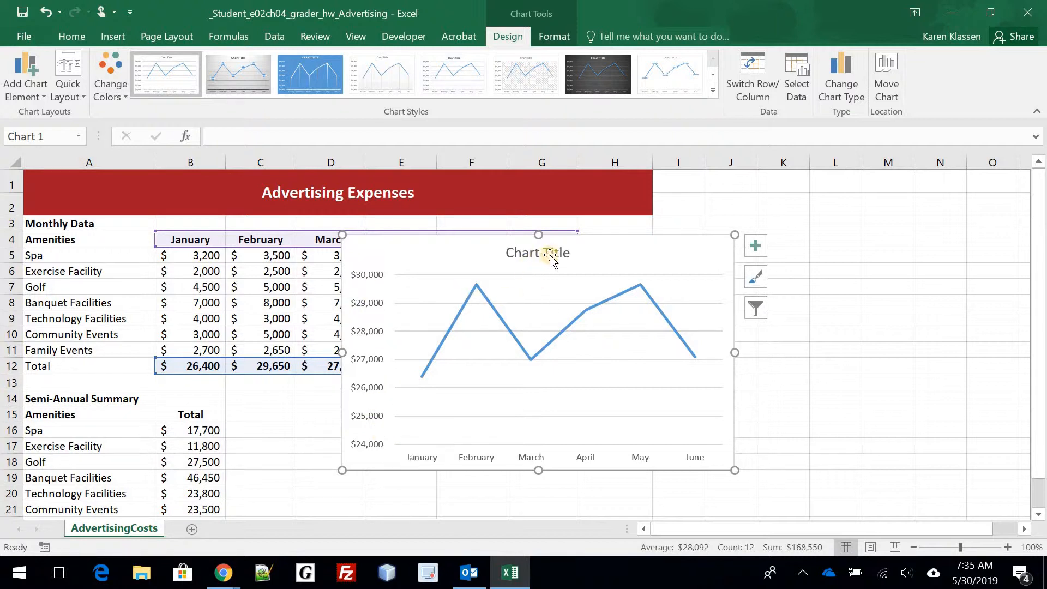
# - Replace the chart's placeholder title with 'Total Advertising Expenses per Month'
pyautogui.click(587, 261)
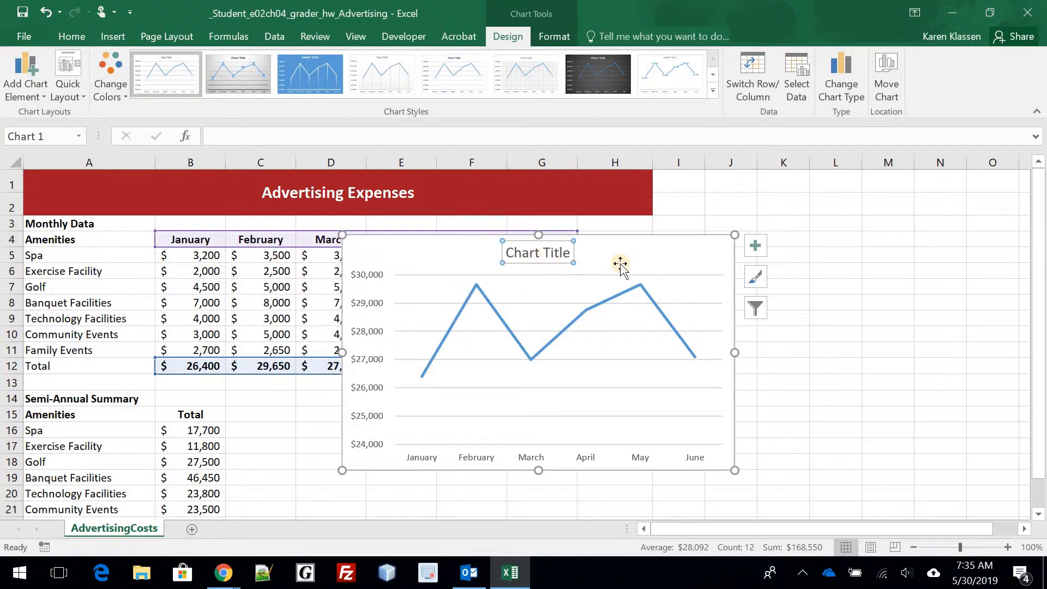
pyautogui.click(568, 252)
pyautogui.moveTo(567, 252); pyautogui.dragTo(518, 252)
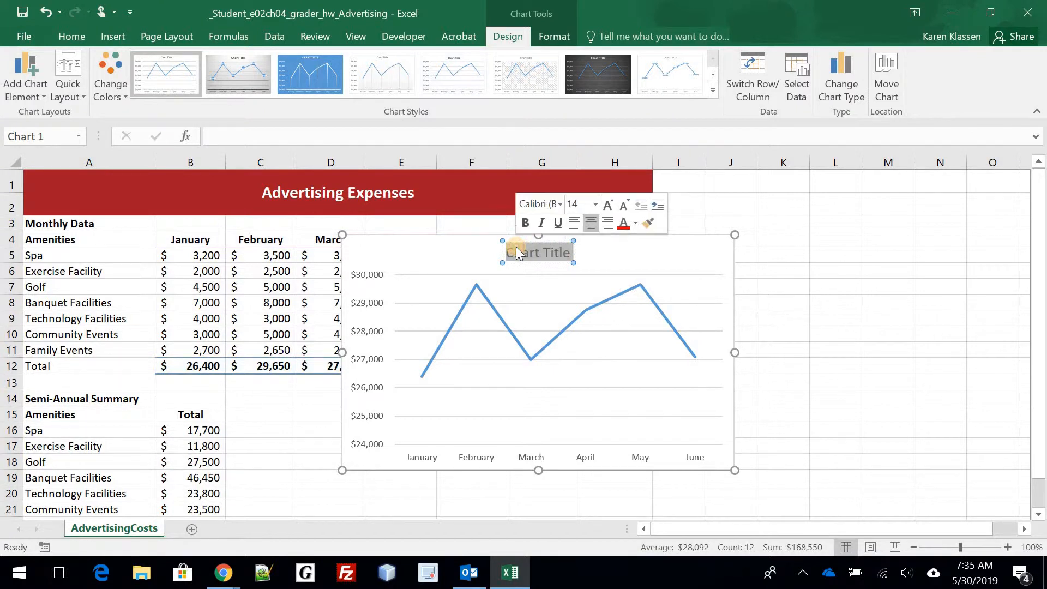
pyautogui.write('tOTAL')
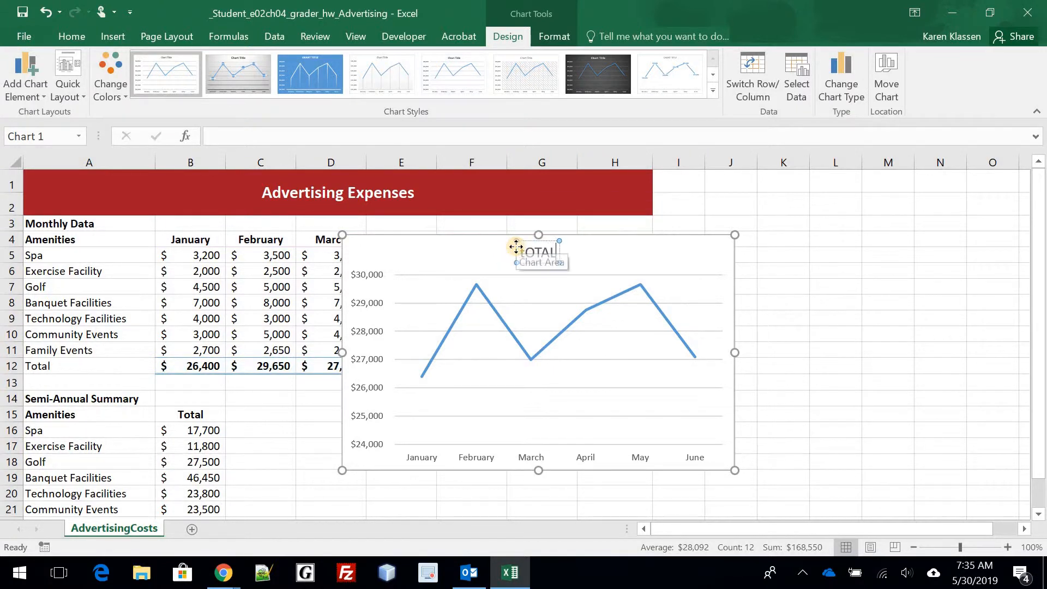
pyautogui.press('BackSpace')
pyautogui.press('BackSpace')
pyautogui.press('BackSpace')
pyautogui.press('BackSpace')
pyautogui.press('BackSpace')
pyautogui.write('T')
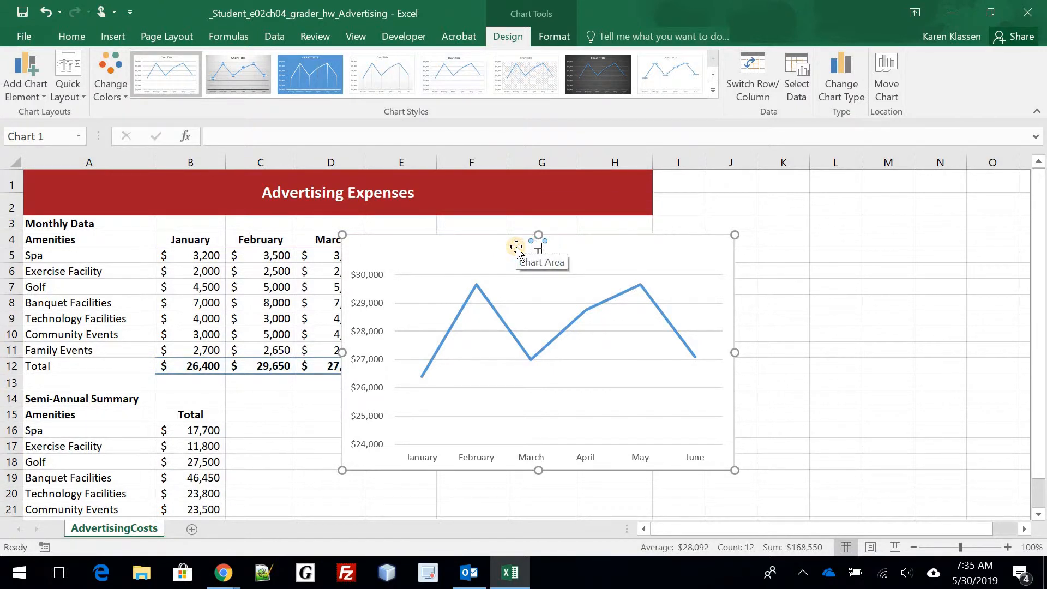
pyautogui.write('otal Adver')
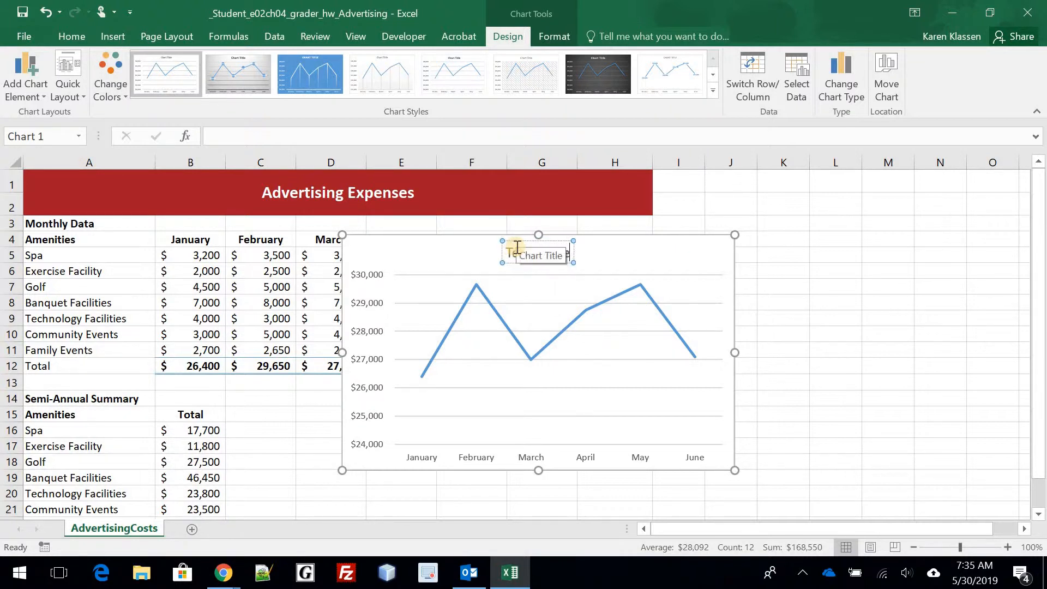
pyautogui.write('tising')
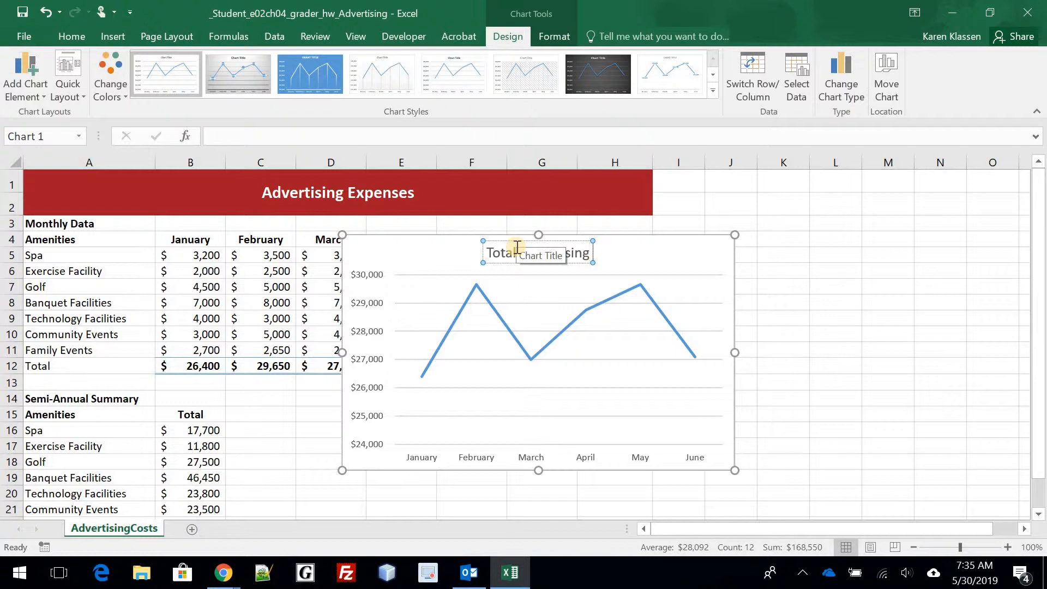
pyautogui.write(' Expenses')
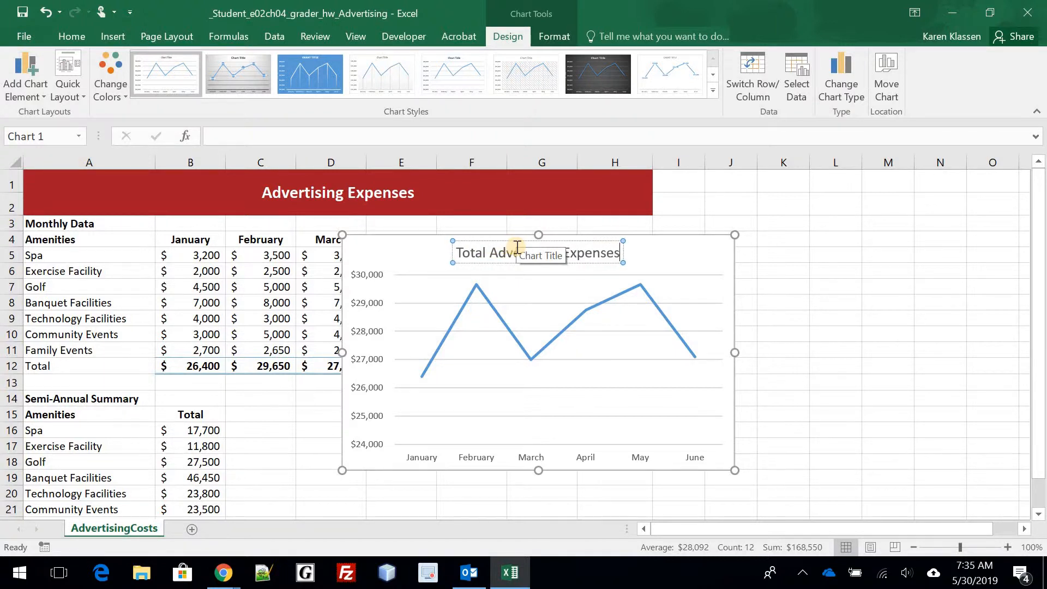
pyautogui.write(' per Month')
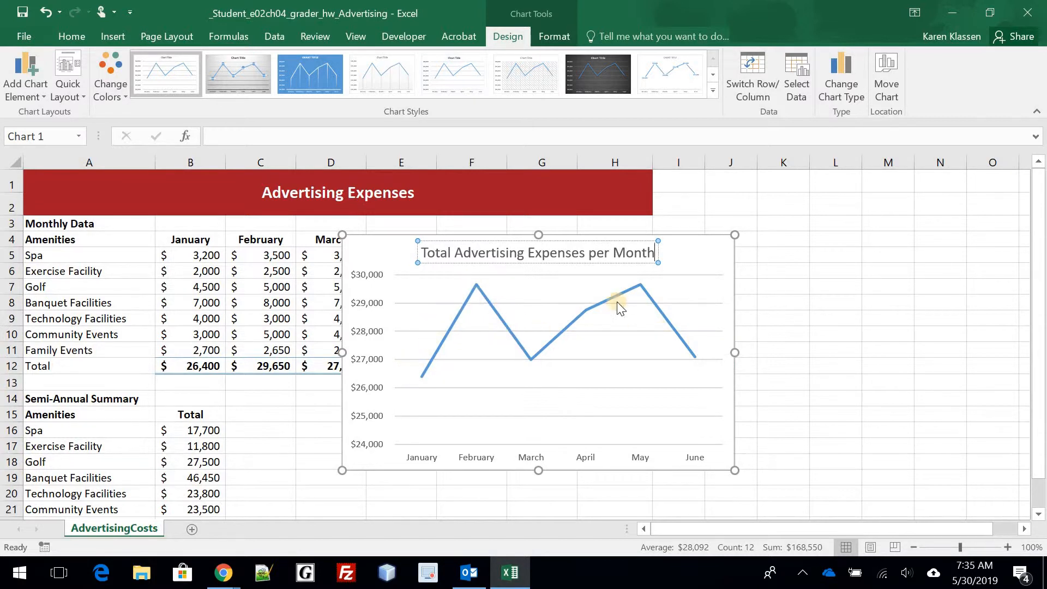
# - Set the value axis Minimum bound to 26000 in Format Axis and close the pane
pyautogui.click(371, 390)
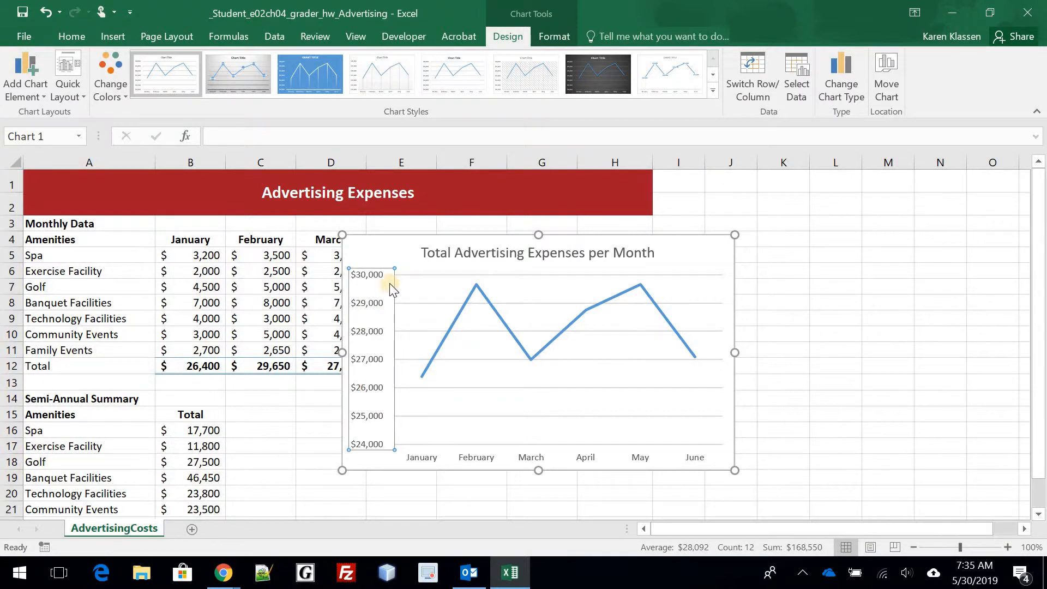
pyautogui.doubleClick(377, 294)
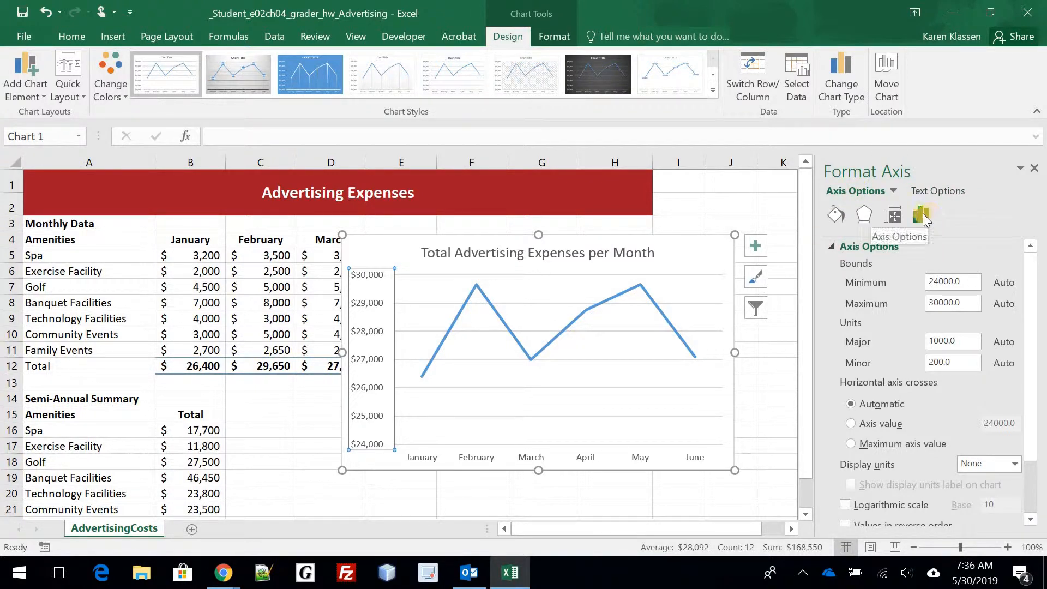
pyautogui.click(868, 246)
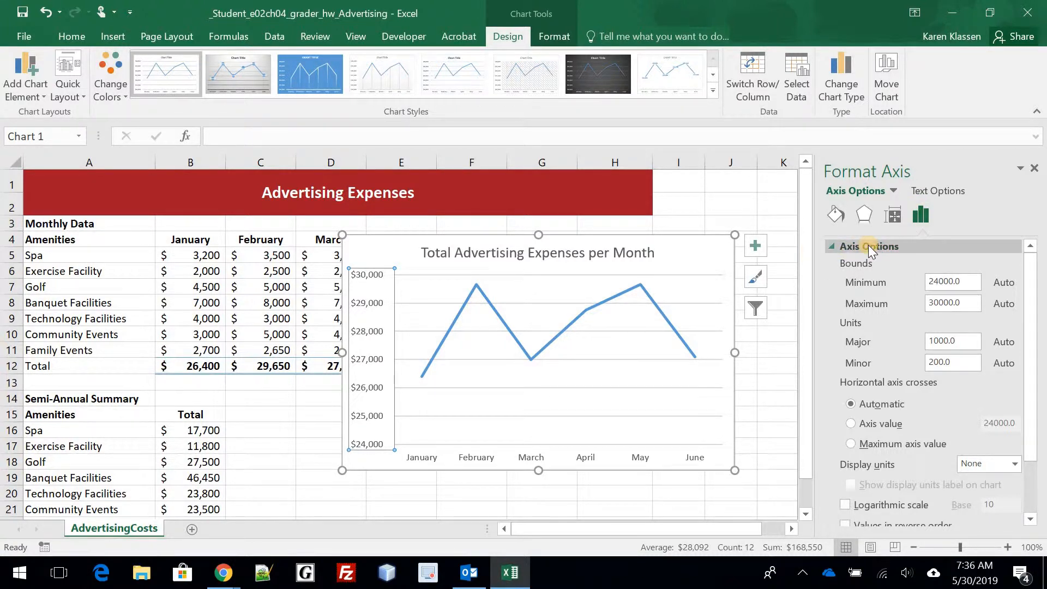
pyautogui.click(924, 214)
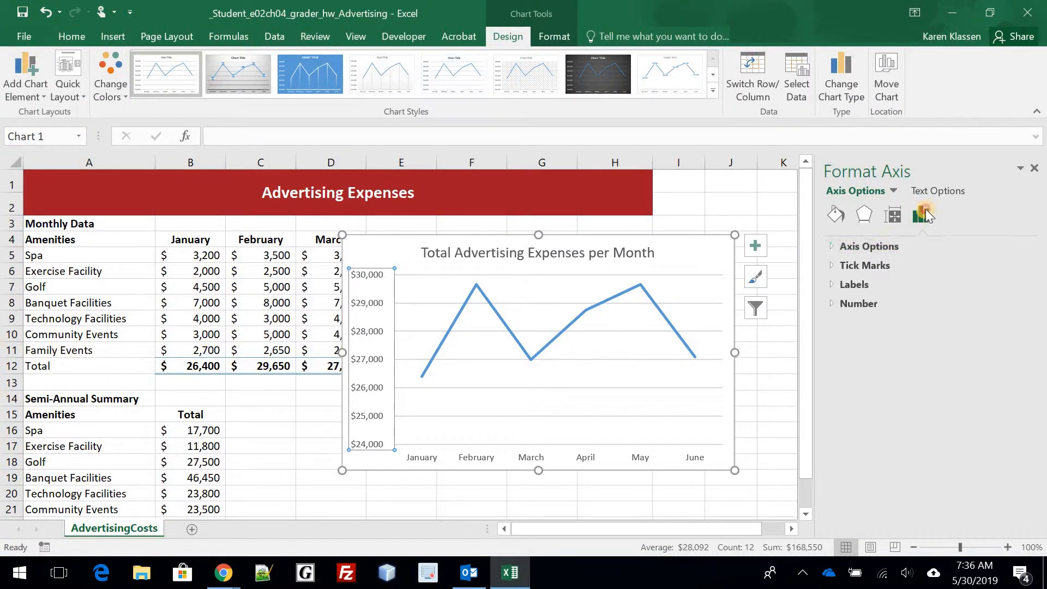
pyautogui.click(871, 246)
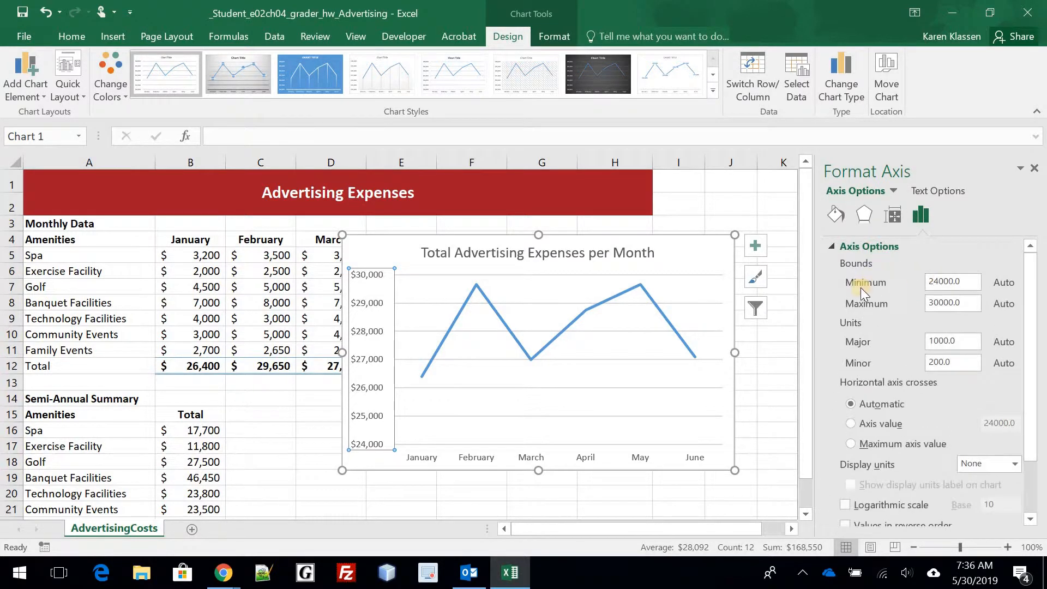
pyautogui.click(940, 281)
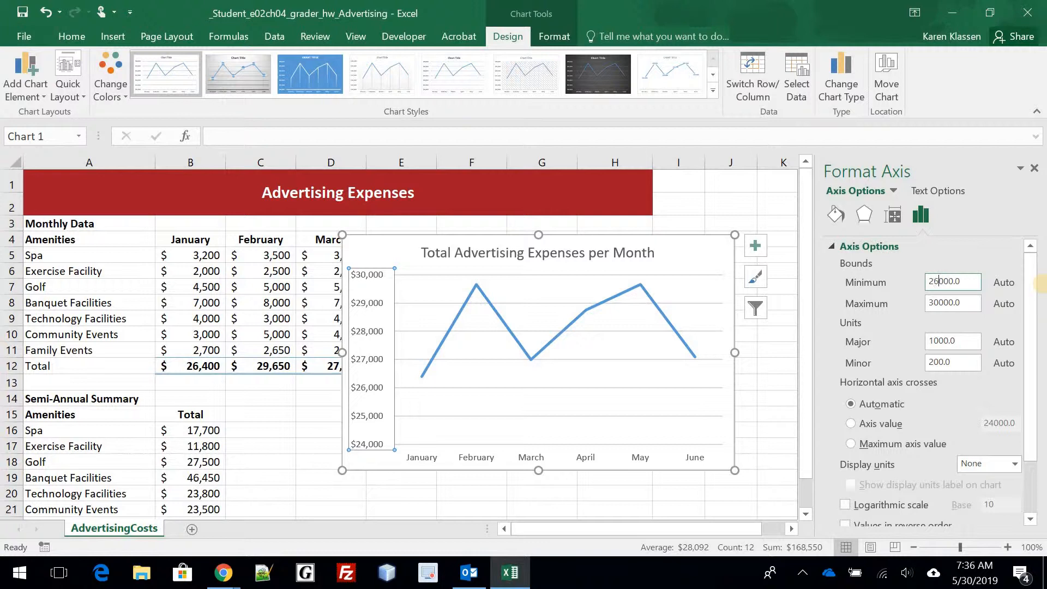
pyautogui.click(995, 243)
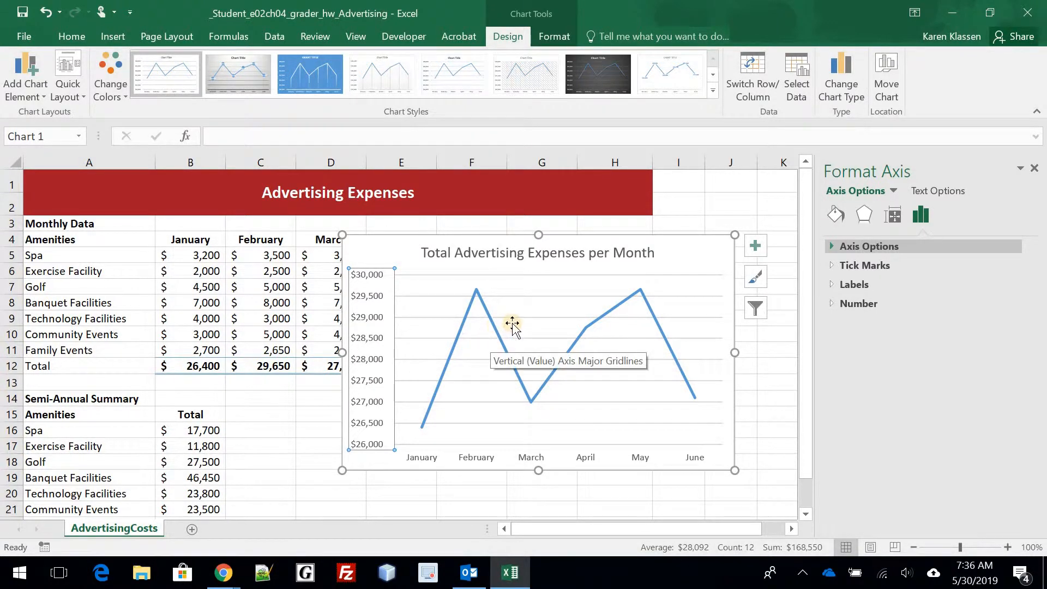
pyautogui.click(1035, 169)
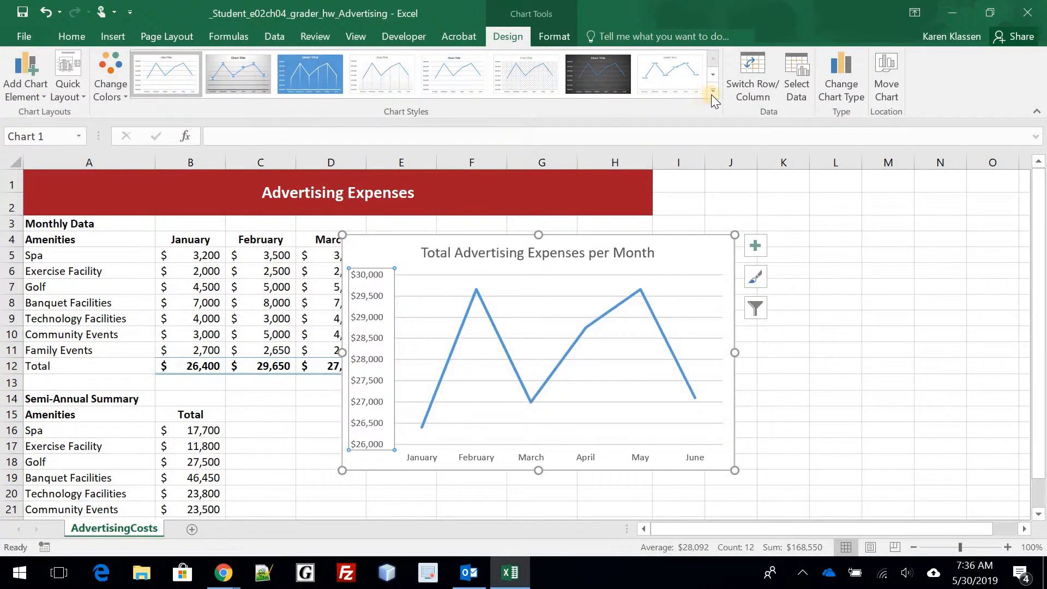
# - Apply the blue chart style with data labels from the Chart Styles gallery
pyautogui.click(713, 91)
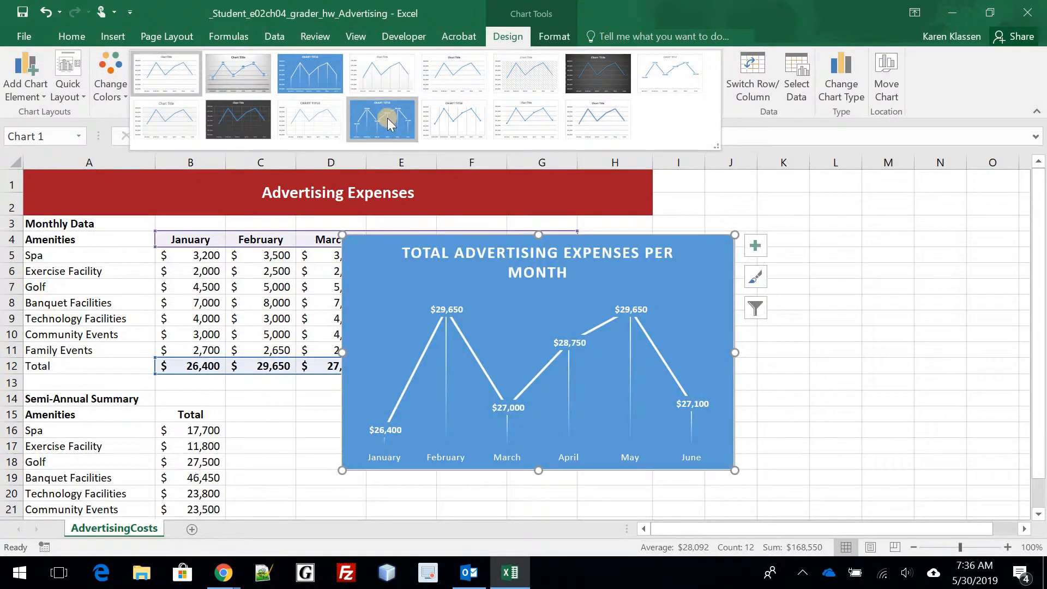
pyautogui.click(387, 118)
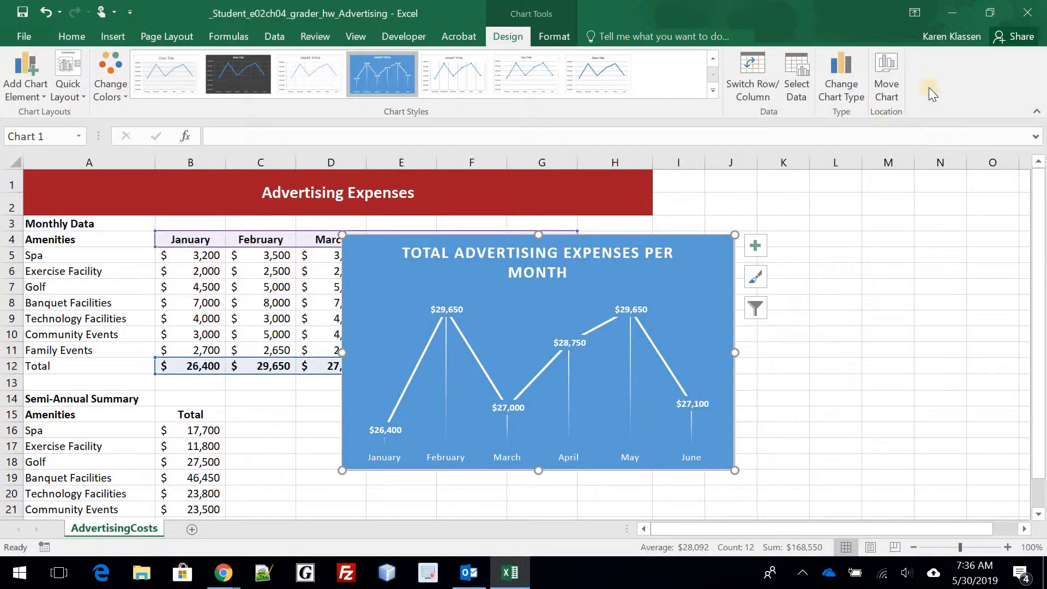
# - Move the line chart to a new sheet named AdvertisingPerMonth, then return to AdvertisingCosts
pyautogui.click(893, 69)
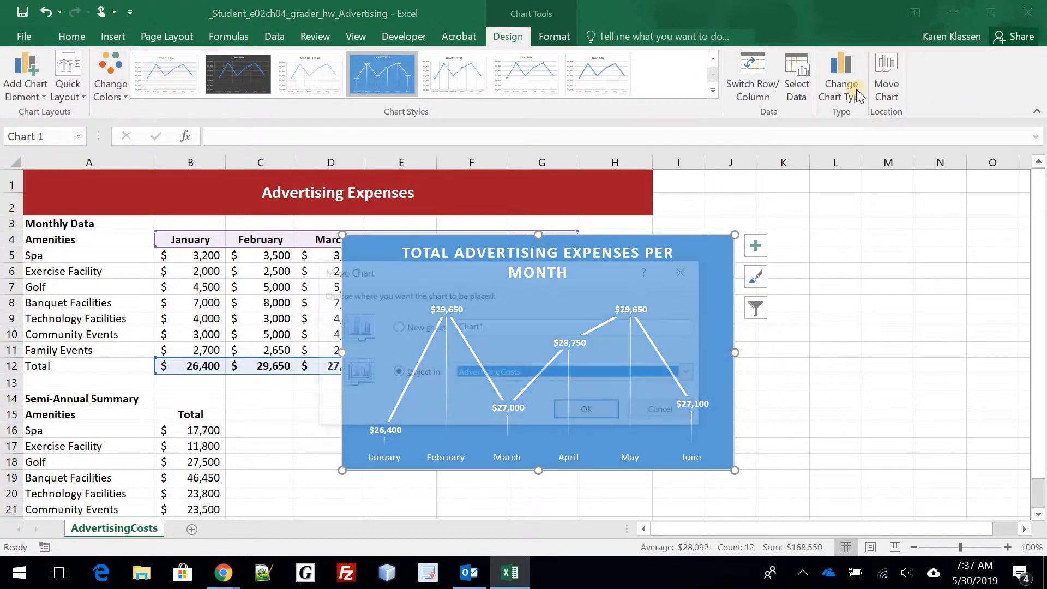
pyautogui.click(513, 325)
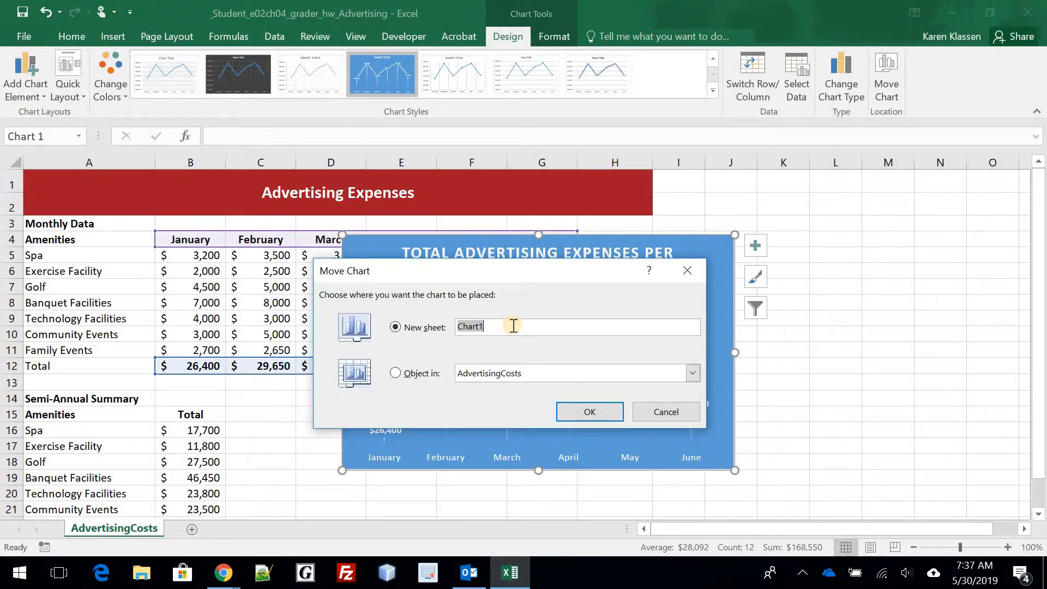
pyautogui.write('AdvertisingPerMonth')
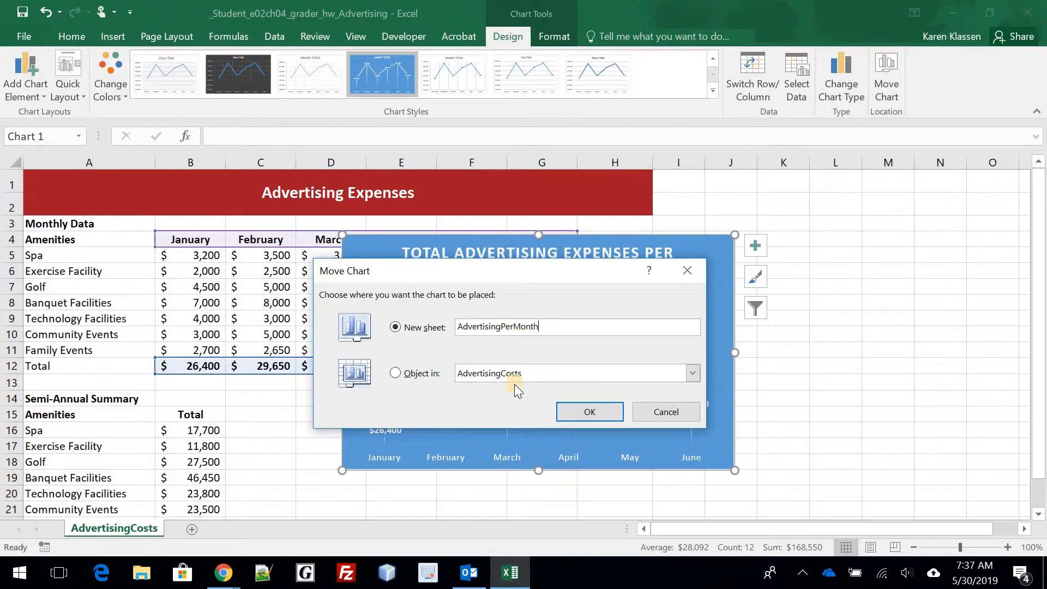
pyautogui.click(595, 418)
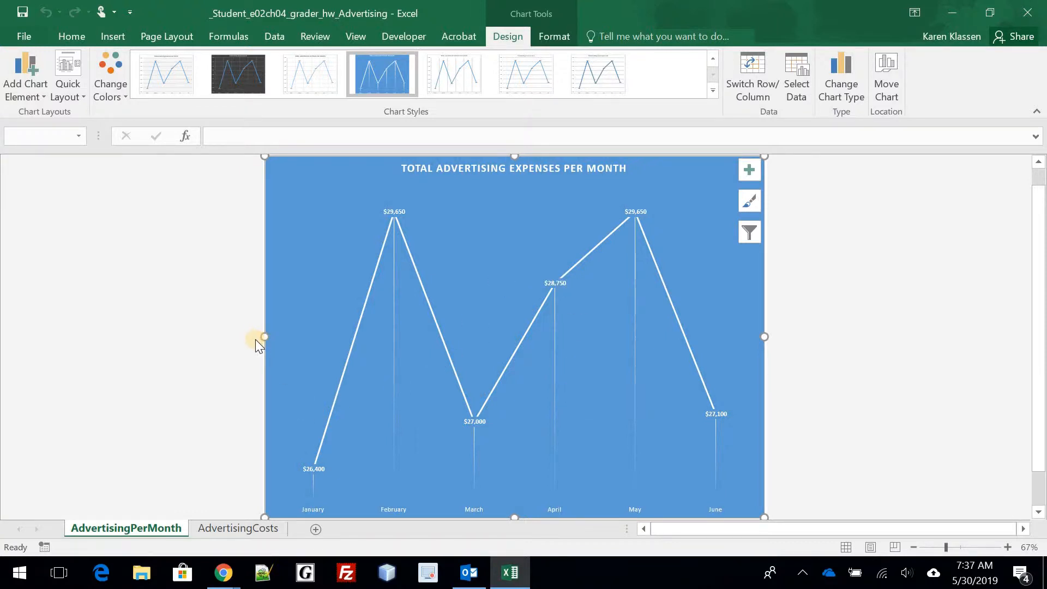
pyautogui.click(242, 528)
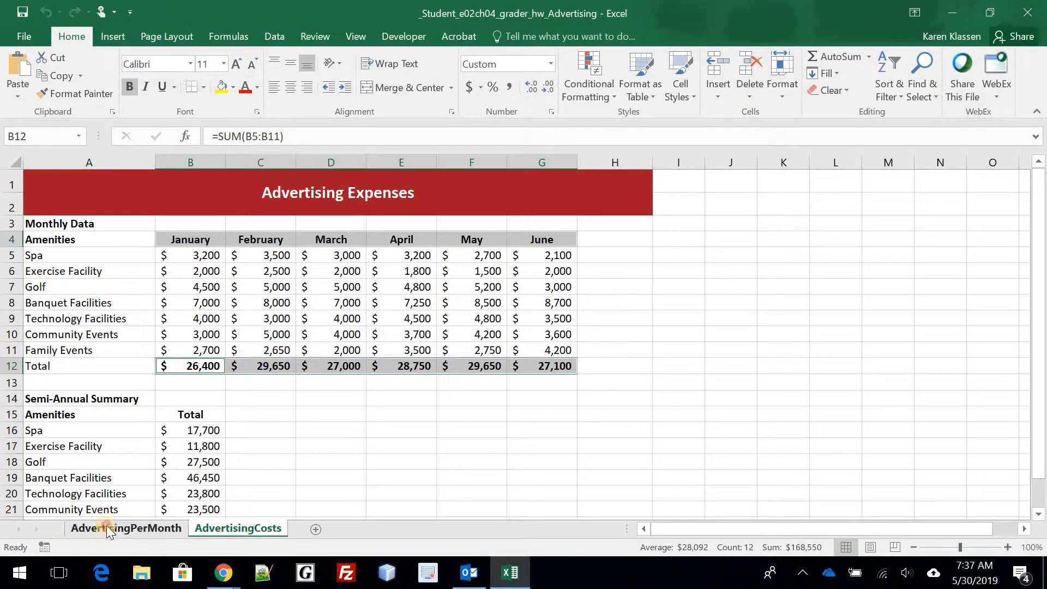
# - Drag the AdvertisingPerMonth tab after AdvertisingCosts and go back to the AdvertisingCosts worksheet
pyautogui.moveTo(107, 526); pyautogui.dragTo(295, 529)
pyautogui.click(122, 529)
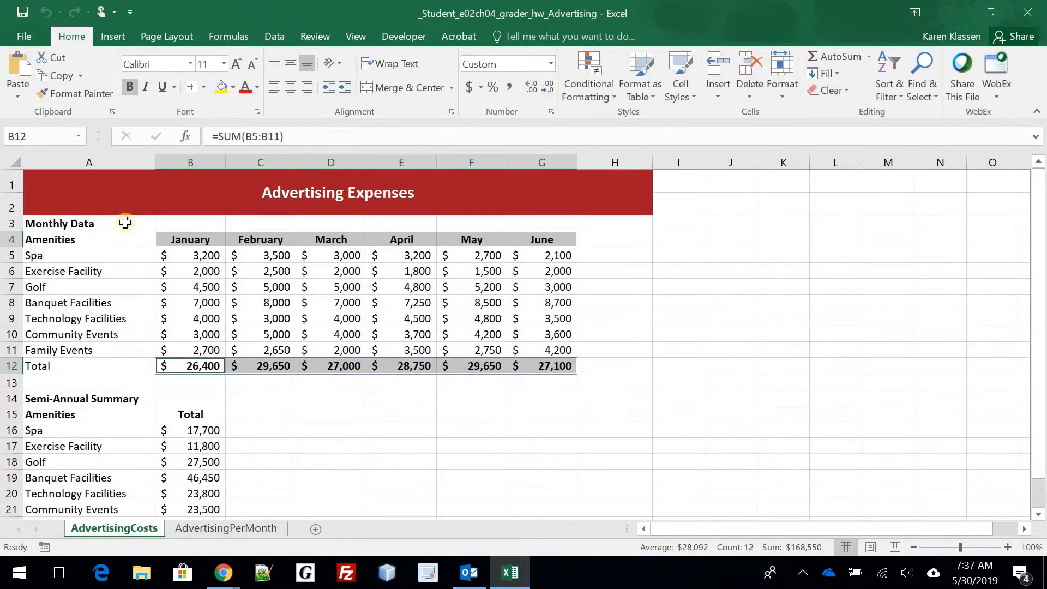
pyautogui.click(122, 239)
# - Select the Semi-Annual Summary amenities and totals in A16:B22 and open the Pie chart choices
pyautogui.moveTo(117, 255); pyautogui.dragTo(112, 347)
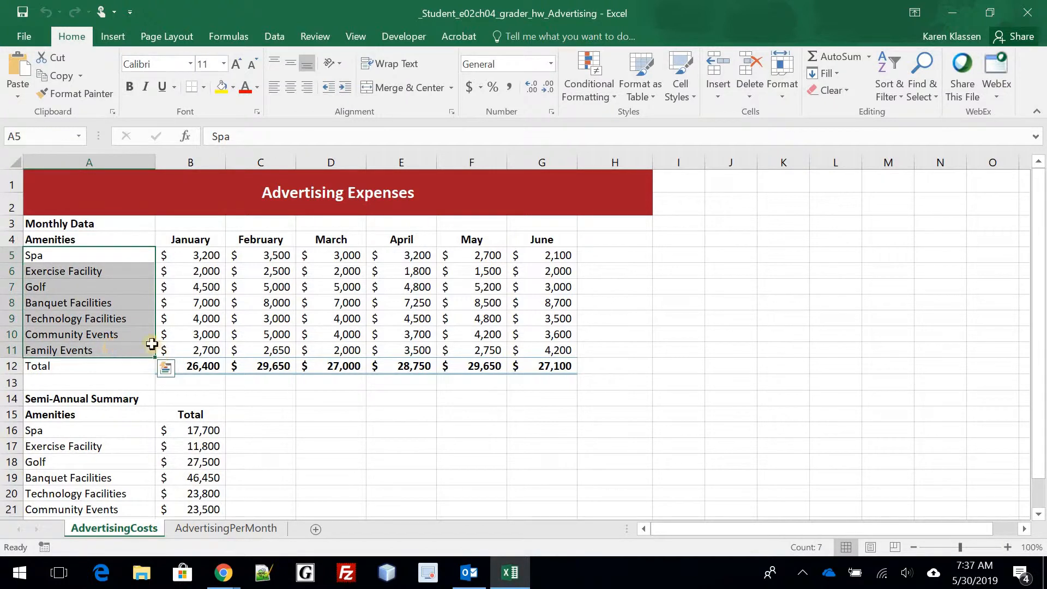
pyautogui.hotkey('ctrl', 'q')
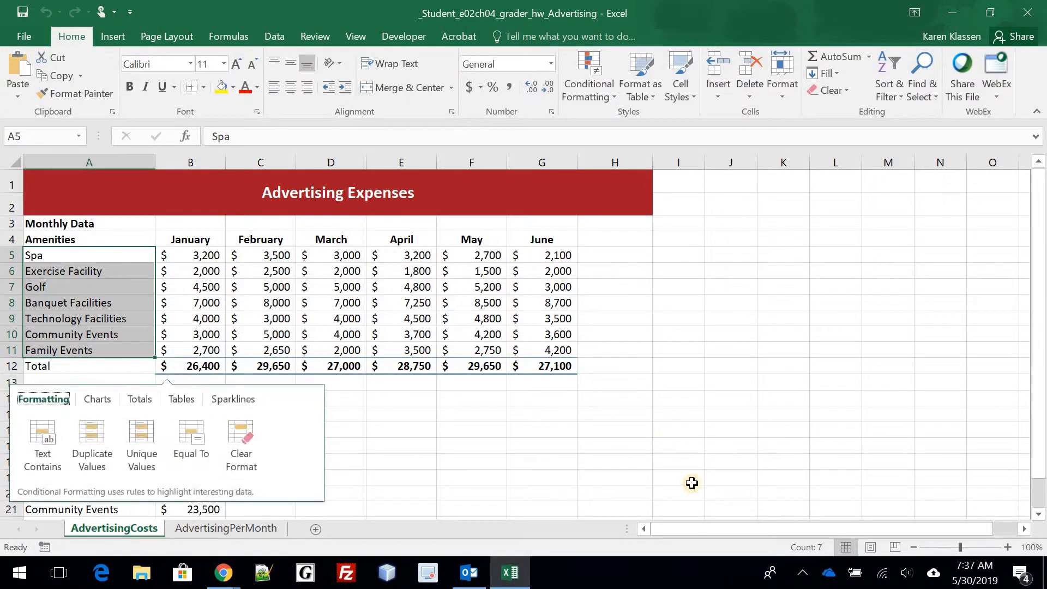
pyautogui.click(717, 408)
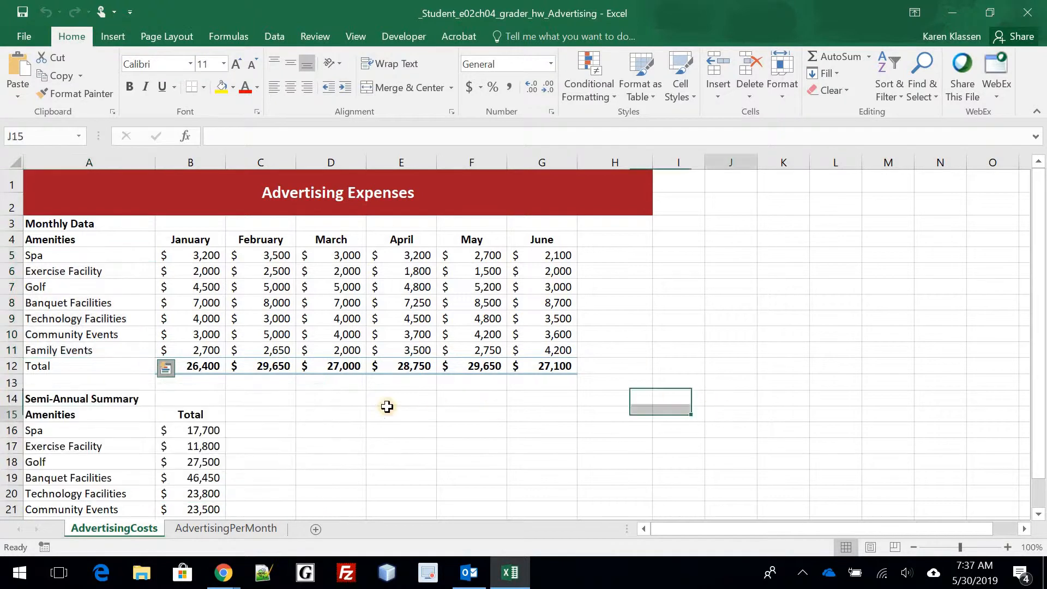
pyautogui.scroll(-3, 375, 400)
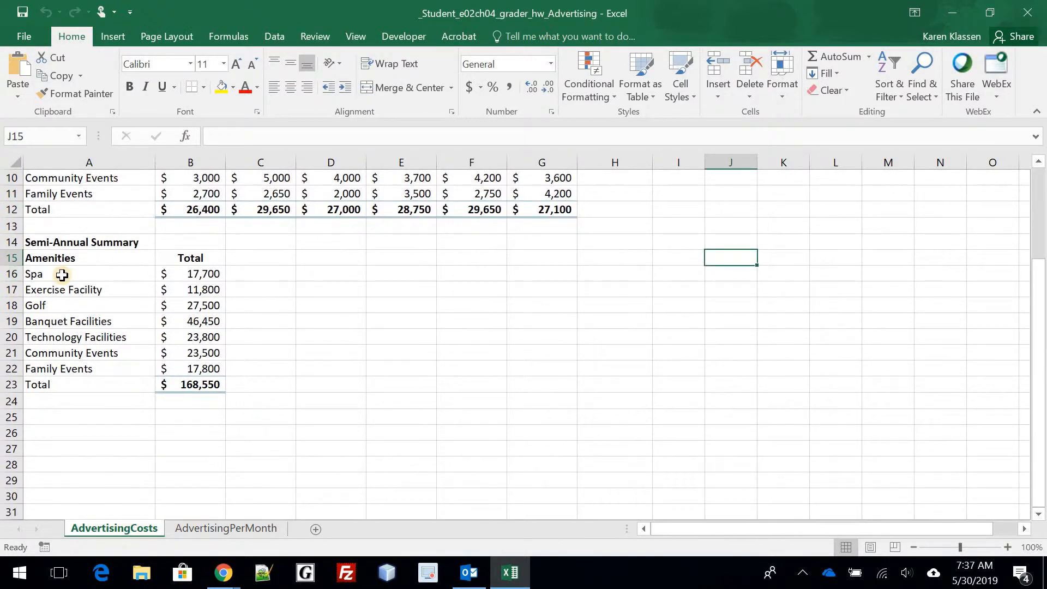
pyautogui.click(62, 275)
pyautogui.moveTo(62, 275); pyautogui.dragTo(185, 362)
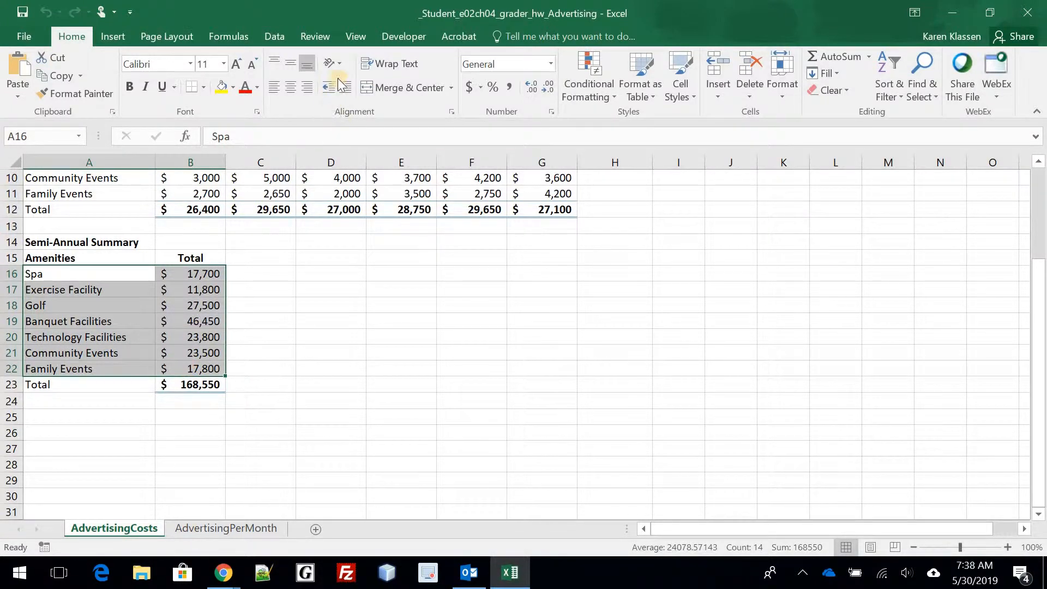
pyautogui.click(113, 36)
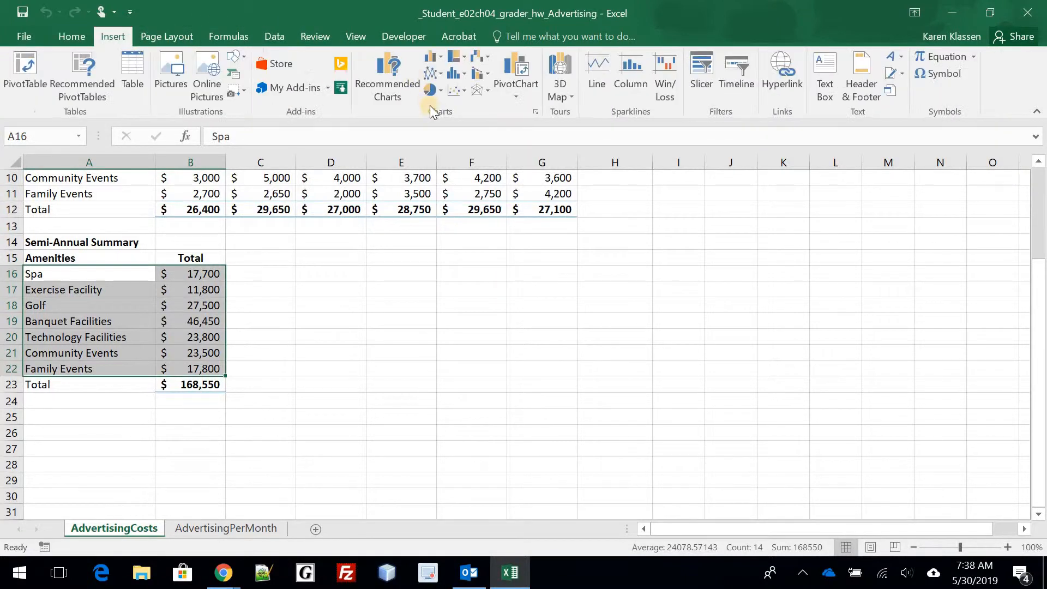
pyautogui.click(429, 92)
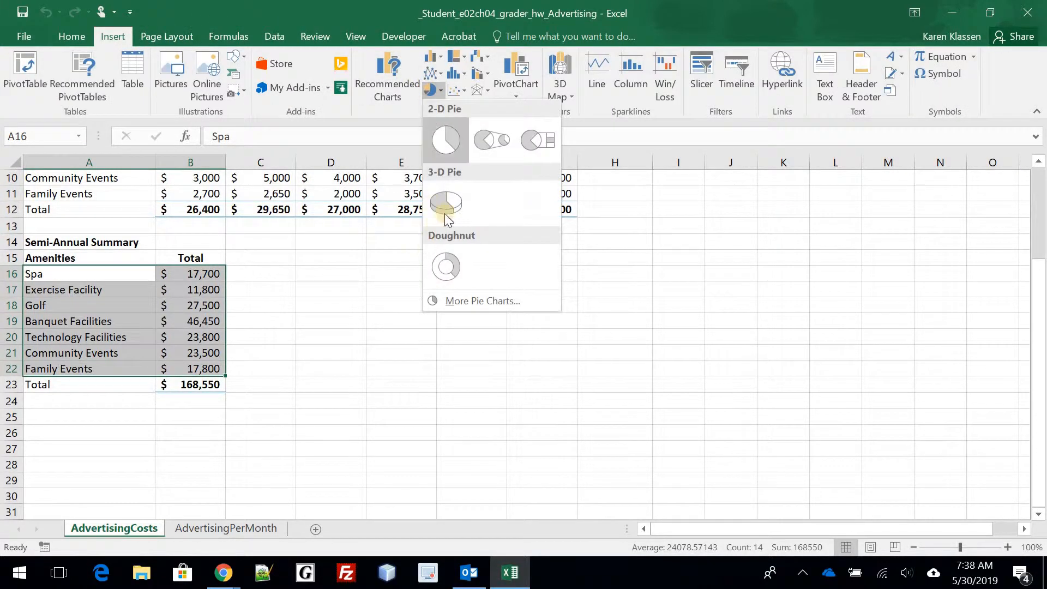
# - Insert a 3-D Pie chart of the semi-annual amenity totals
pyautogui.click(446, 212)
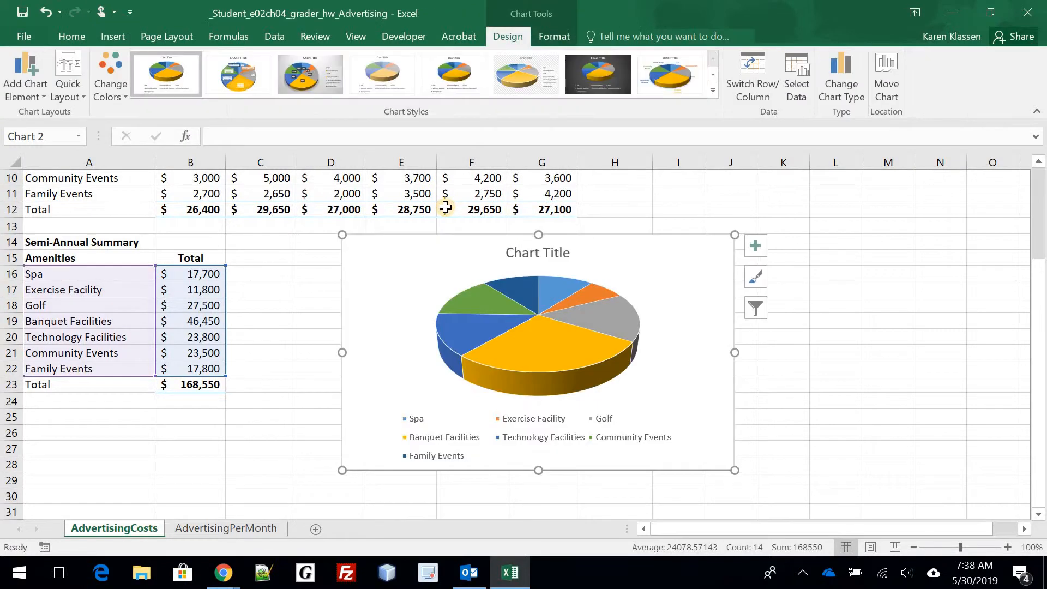
pyautogui.rightClick(443, 209)
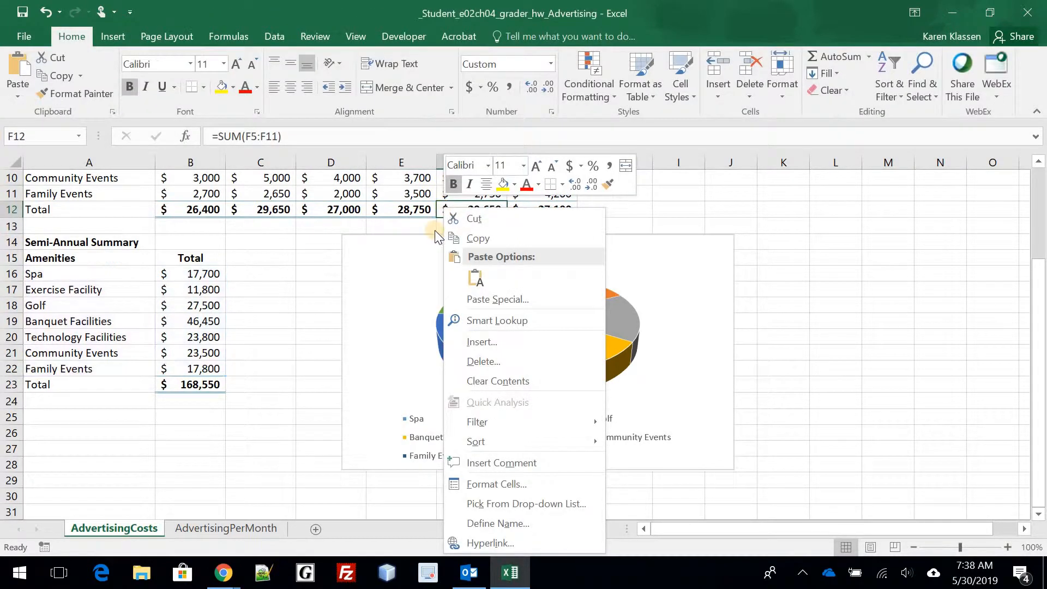
pyautogui.click(636, 300)
pyautogui.click(671, 289)
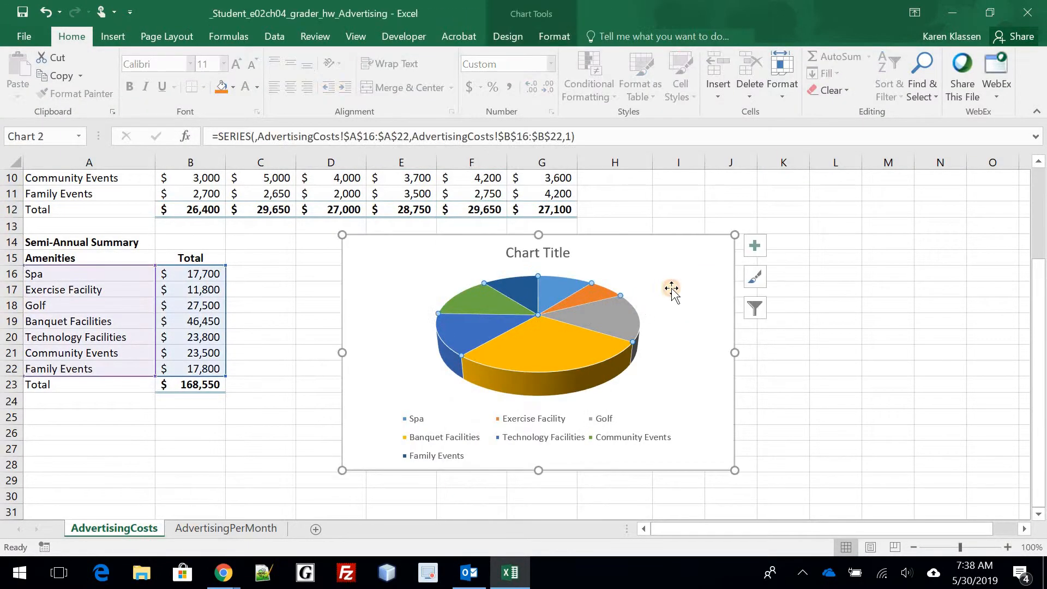
pyautogui.click(680, 254)
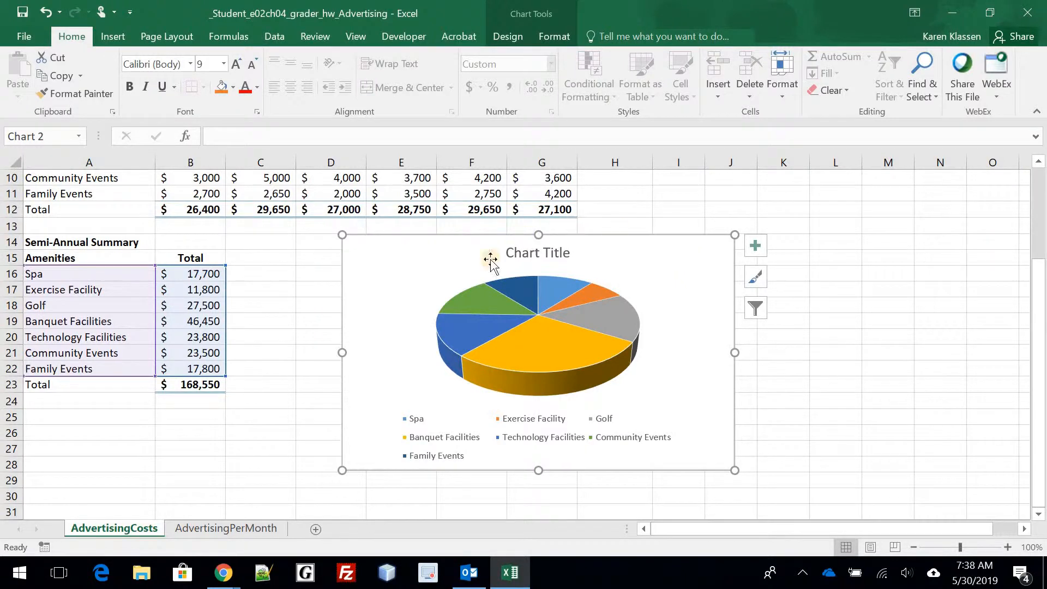
# - Drag the pie chart left so its top-left corner sits near cell C14
pyautogui.moveTo(359, 251); pyautogui.dragTo(249, 250)
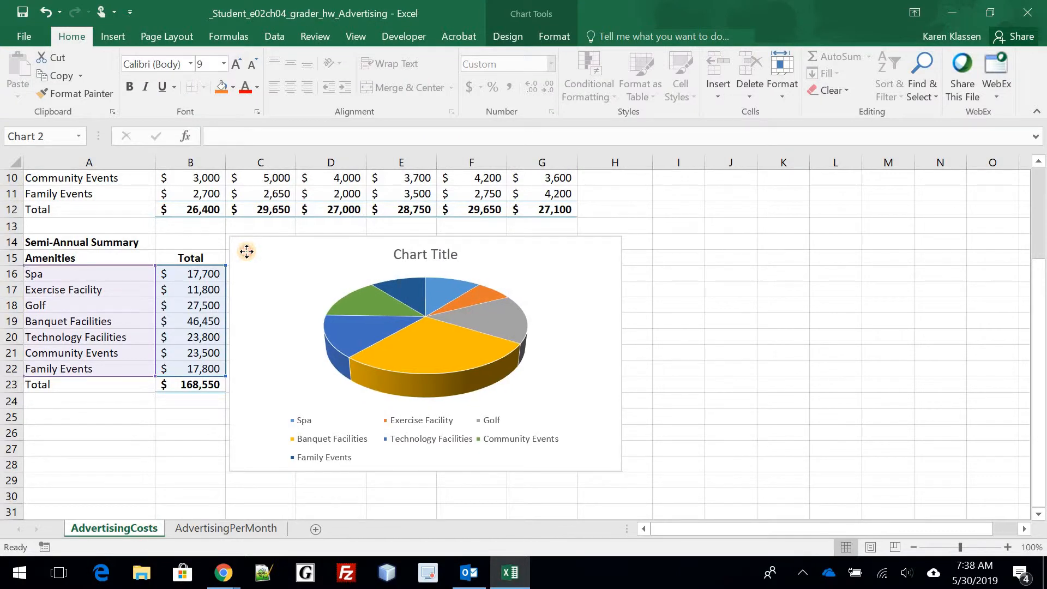
pyautogui.click(246, 251)
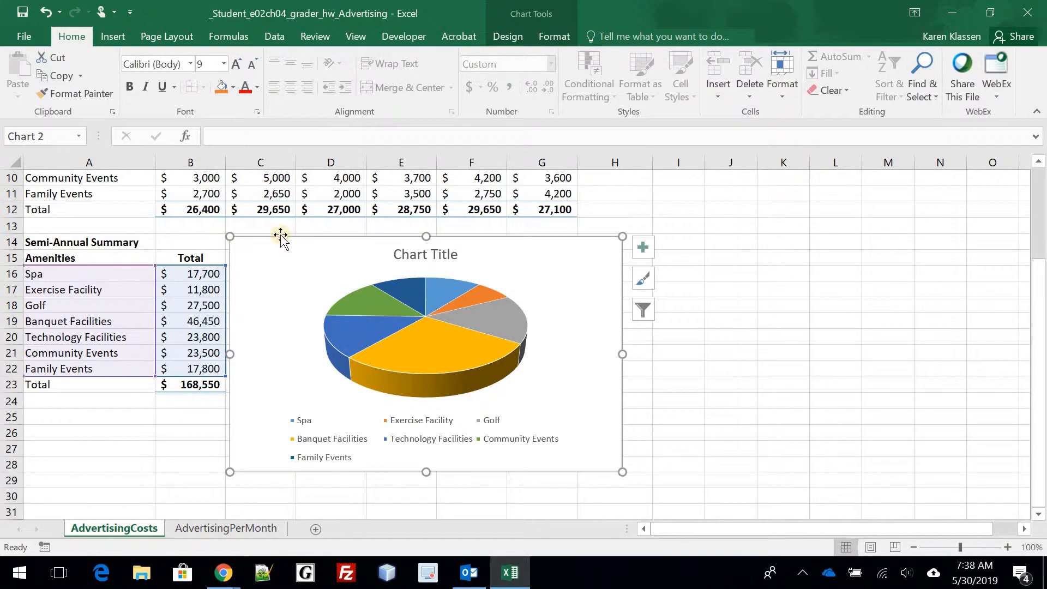
pyautogui.click(185, 462)
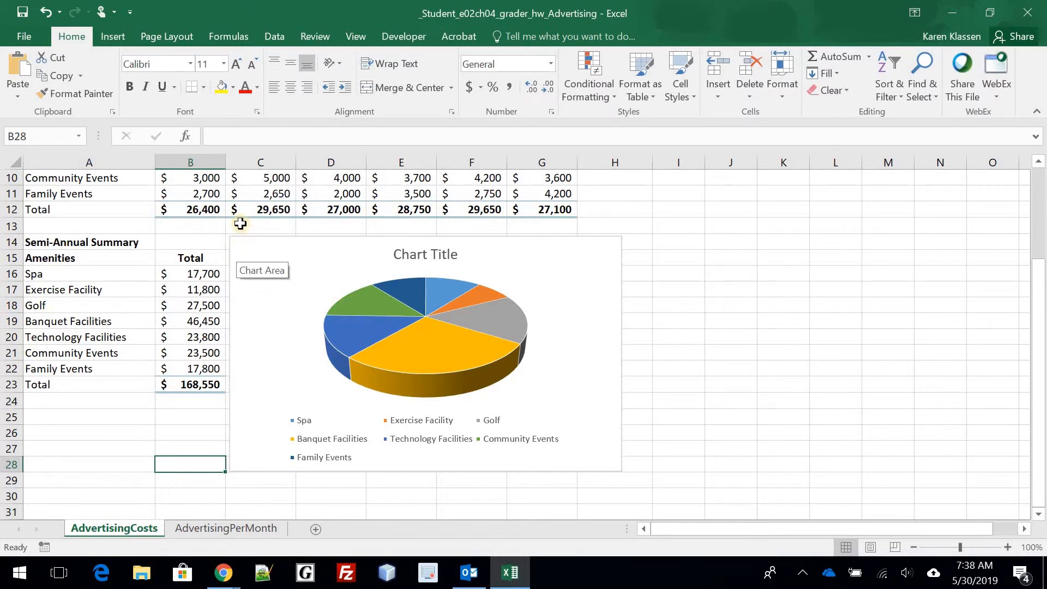
pyautogui.click(316, 264)
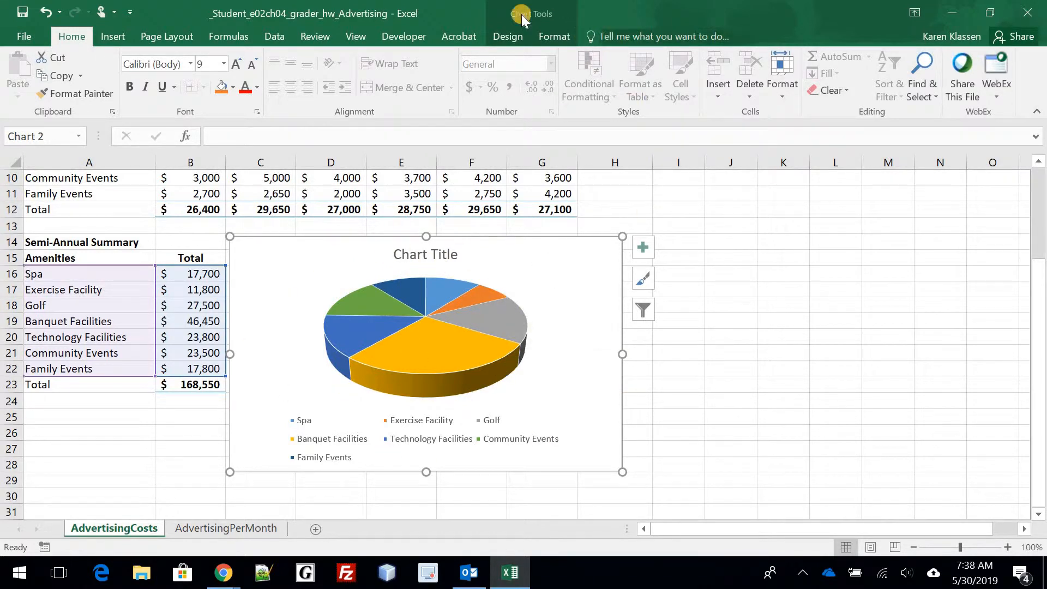
pyautogui.click(508, 36)
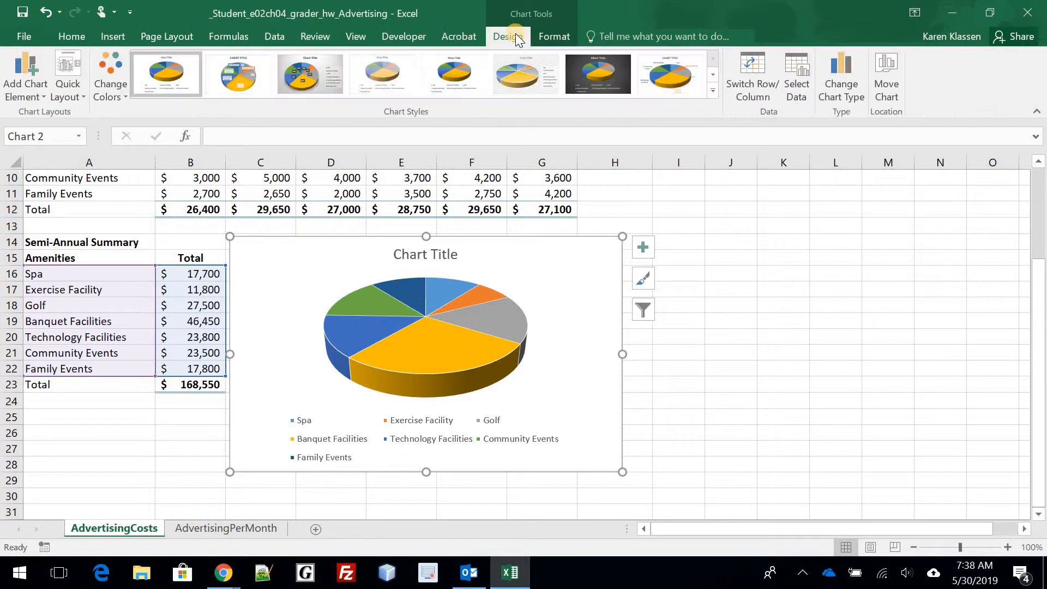
# - Add Data Callout labels showing each amenity's name and percentage to the pie slices
pyautogui.click(35, 93)
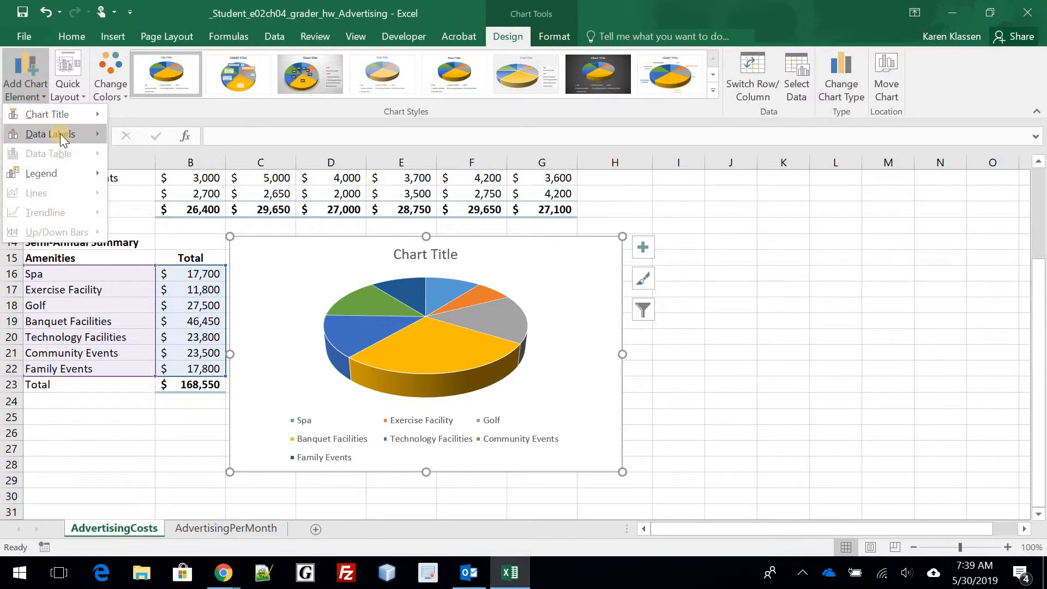
pyautogui.moveTo(60, 133)
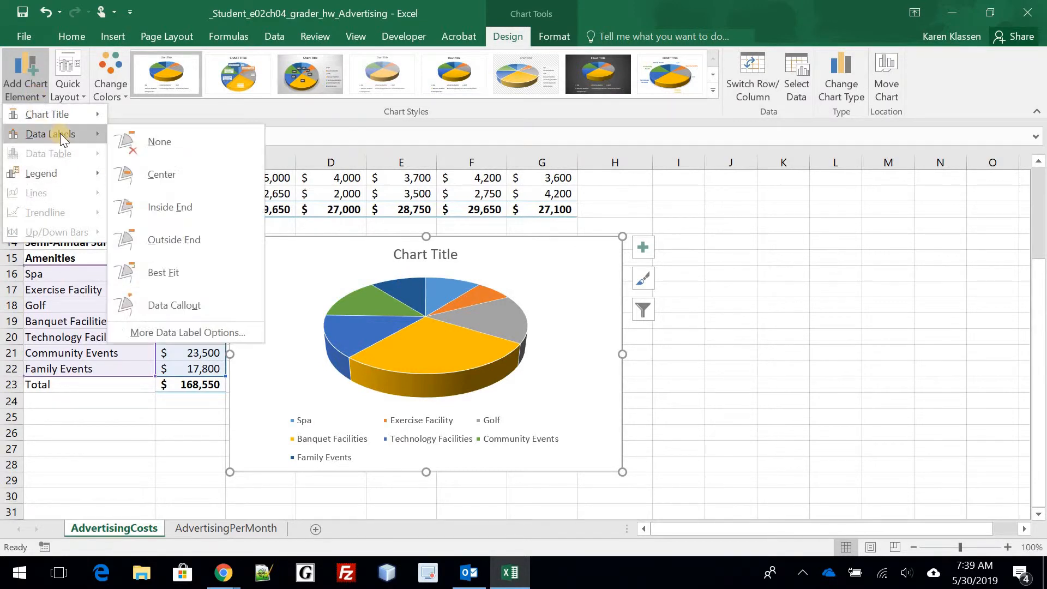
pyautogui.click(188, 305)
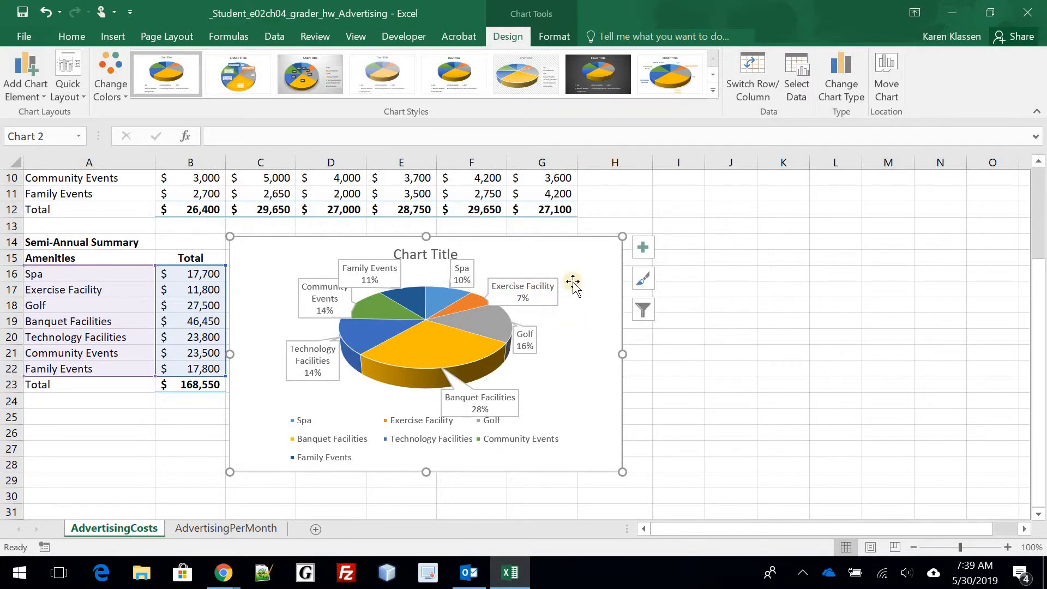
# - Pull the Exercise Facility slice out of the 3-D pie, then open Format Chart Area
pyautogui.click(471, 305)
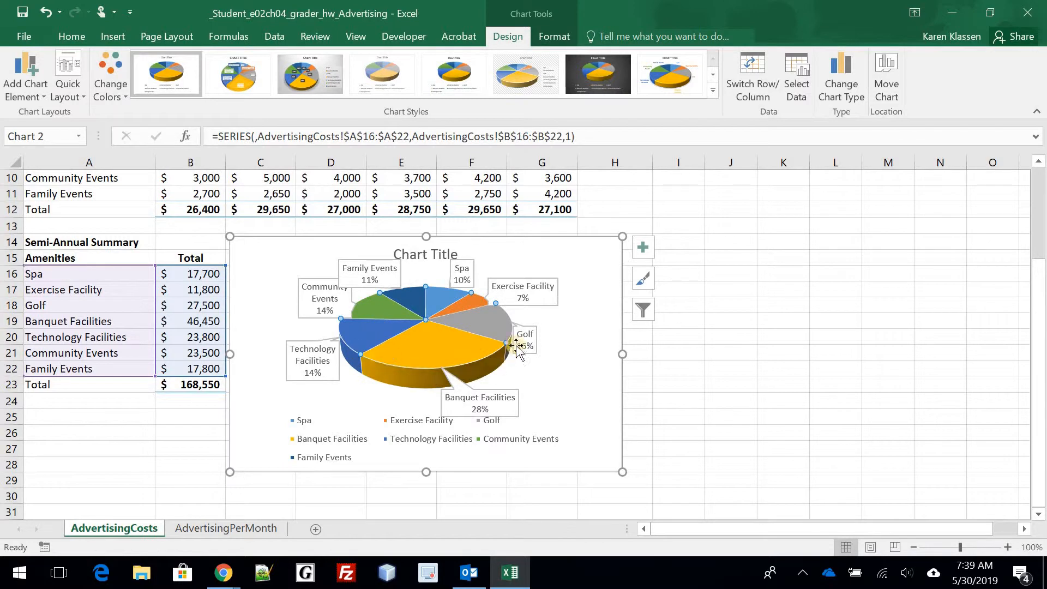
pyautogui.click(473, 303)
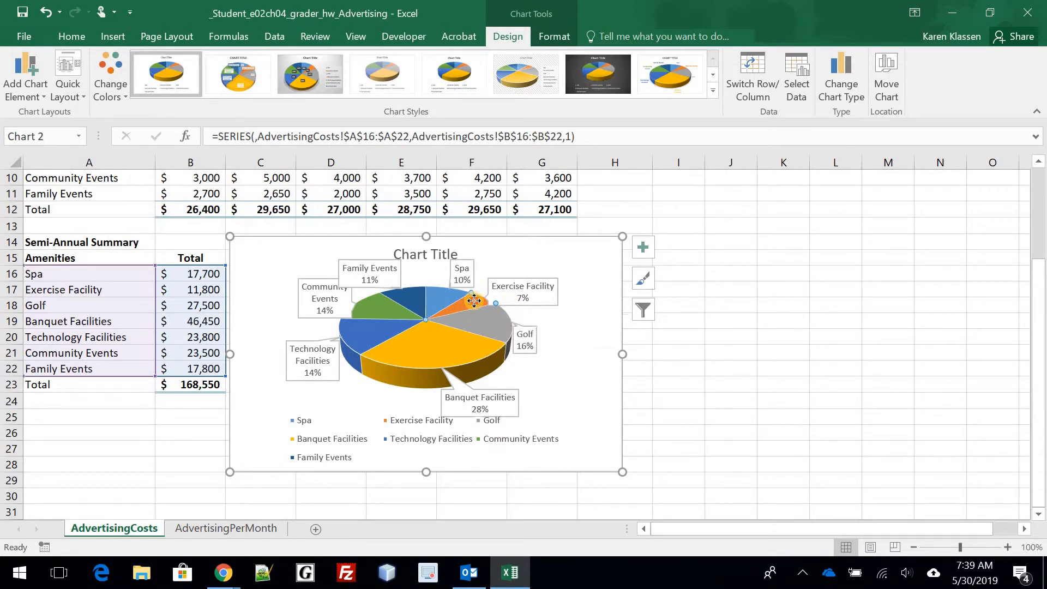
pyautogui.moveTo(484, 299); pyautogui.dragTo(499, 314)
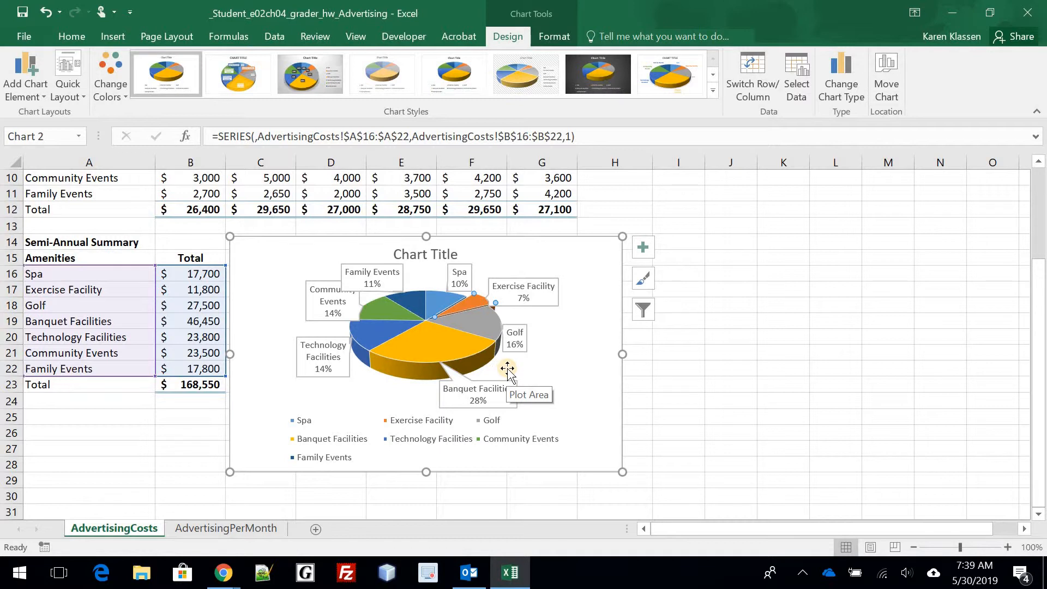
pyautogui.click(589, 297)
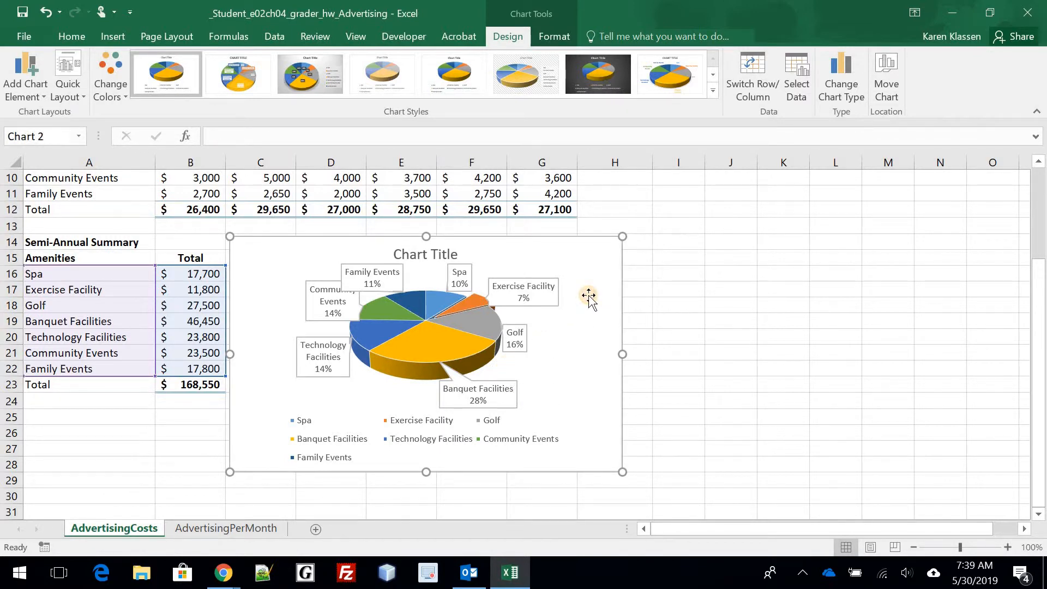
pyautogui.doubleClick(589, 297)
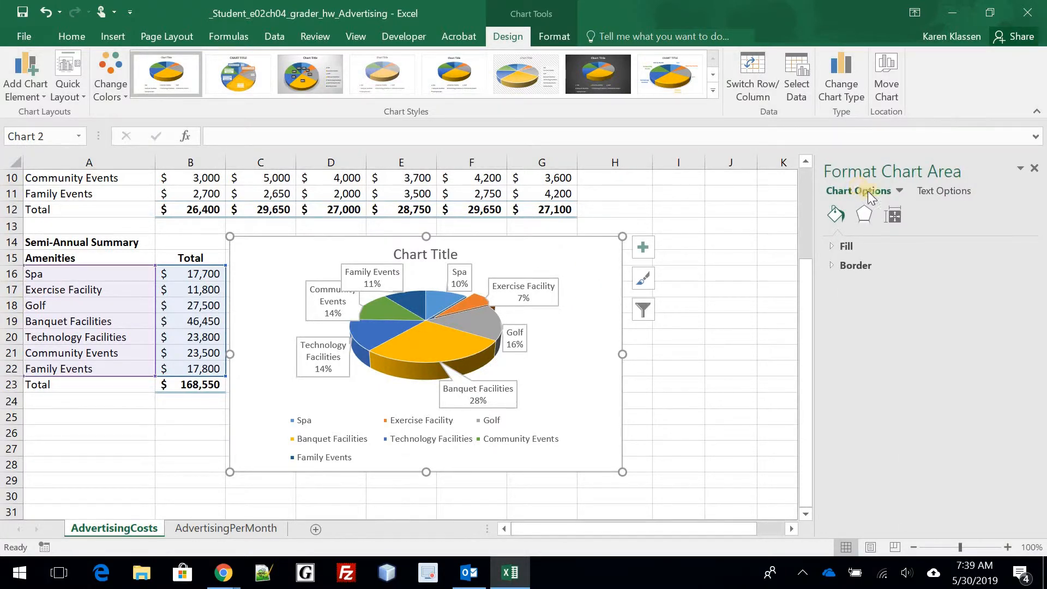
# - Under Effects > 3-D Rotation, set the pie chart's X rotation to 20°
pyautogui.click(894, 218)
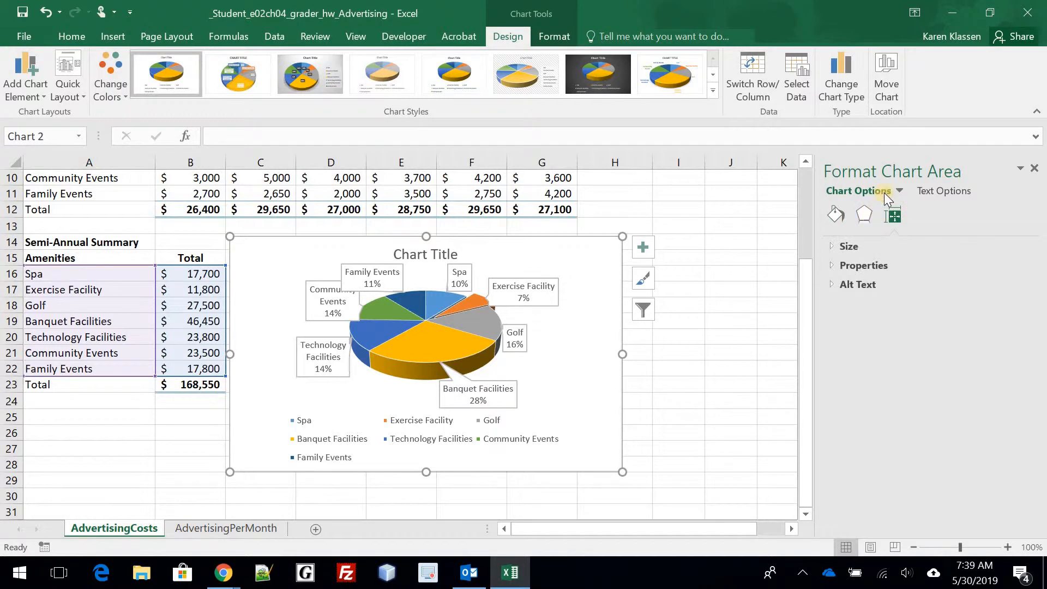
pyautogui.click(865, 214)
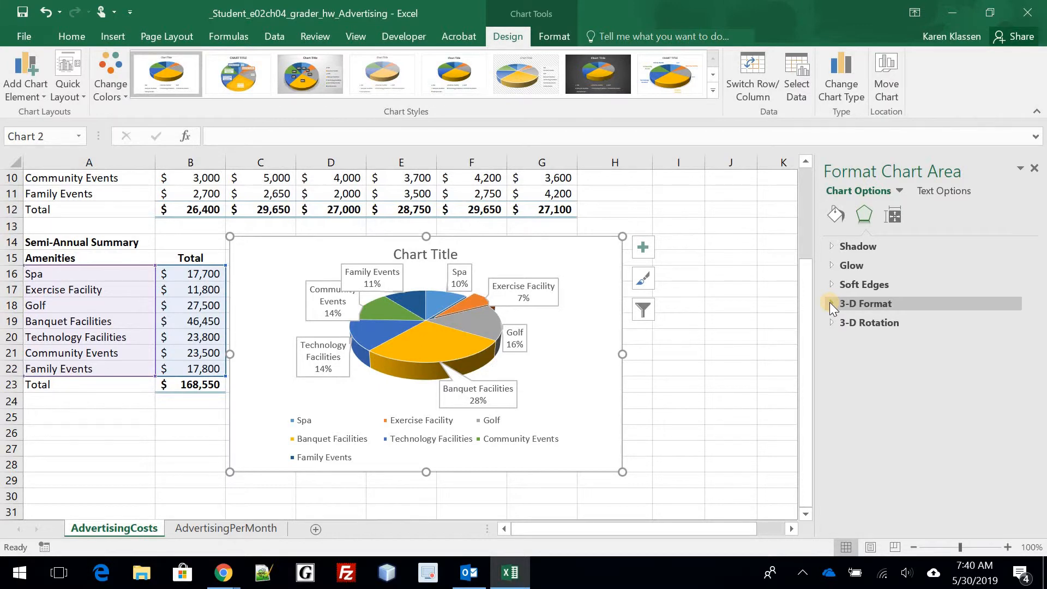
pyautogui.click(829, 303)
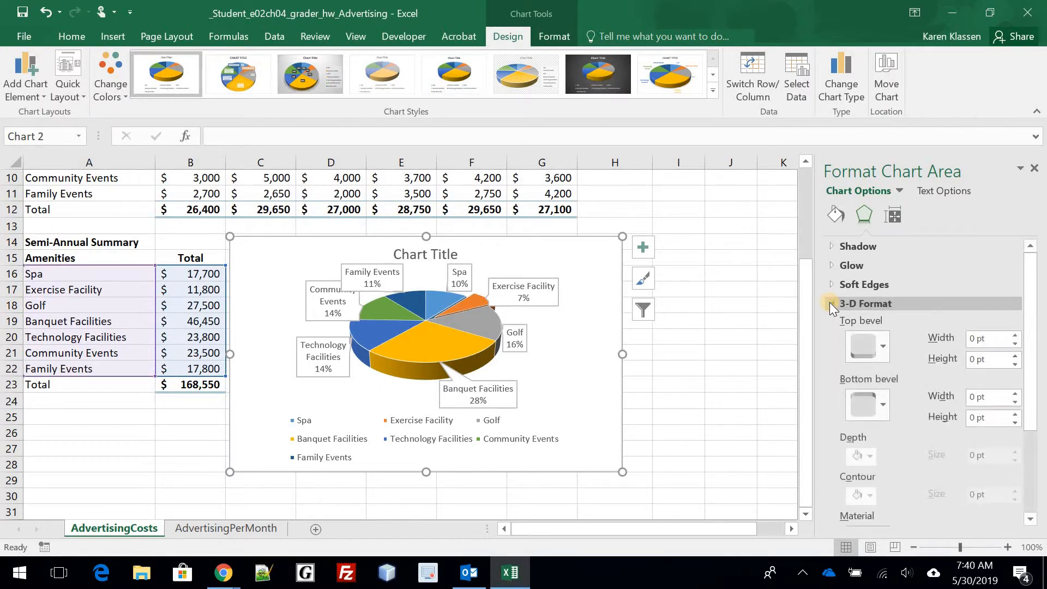
pyautogui.click(830, 304)
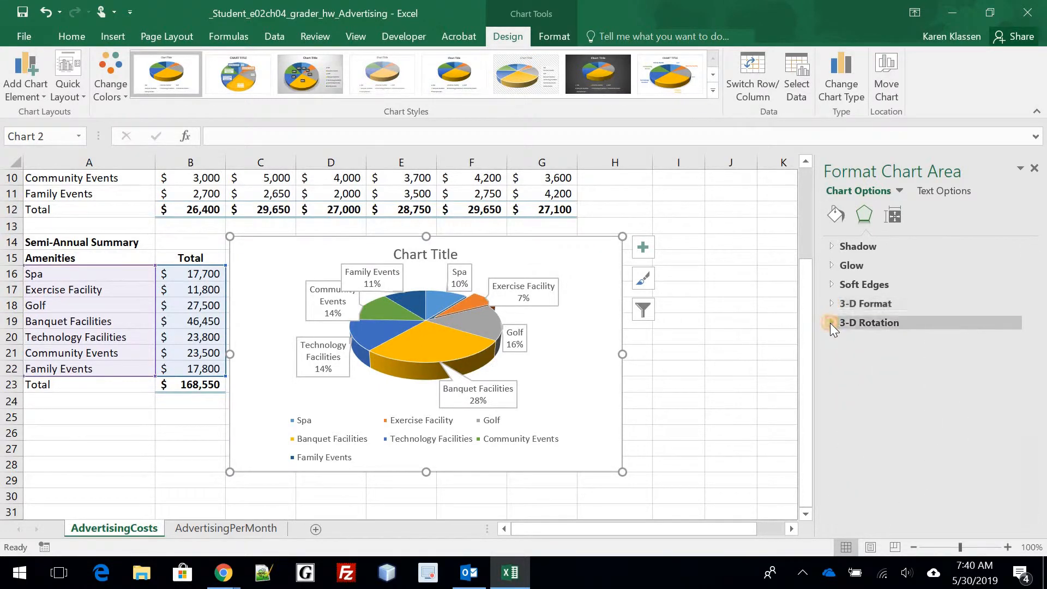
pyautogui.click(830, 323)
pyautogui.scroll(-1, 921, 332)
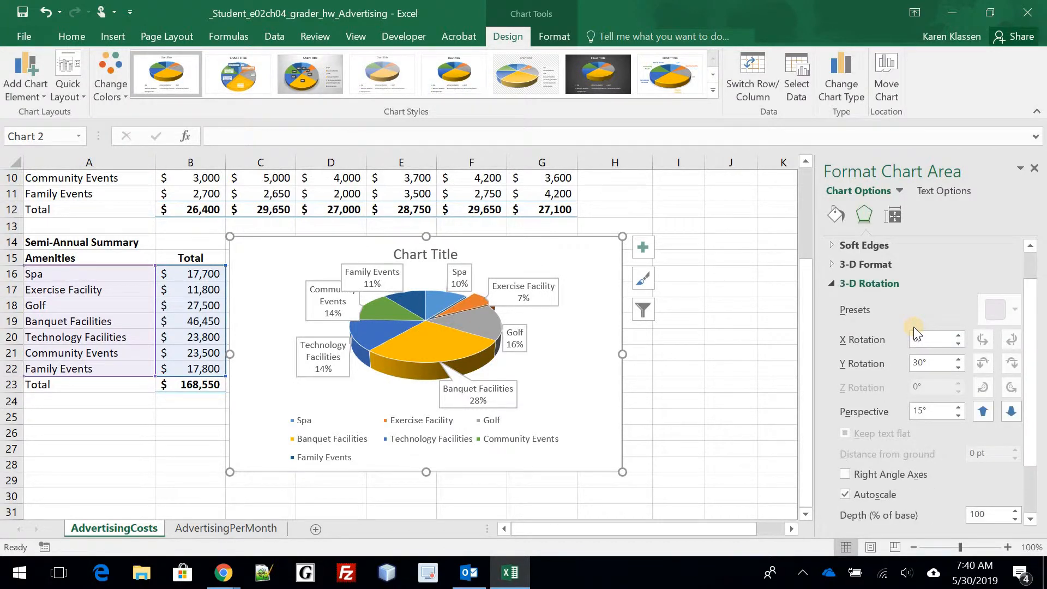
pyautogui.click(917, 337)
pyautogui.write('20')
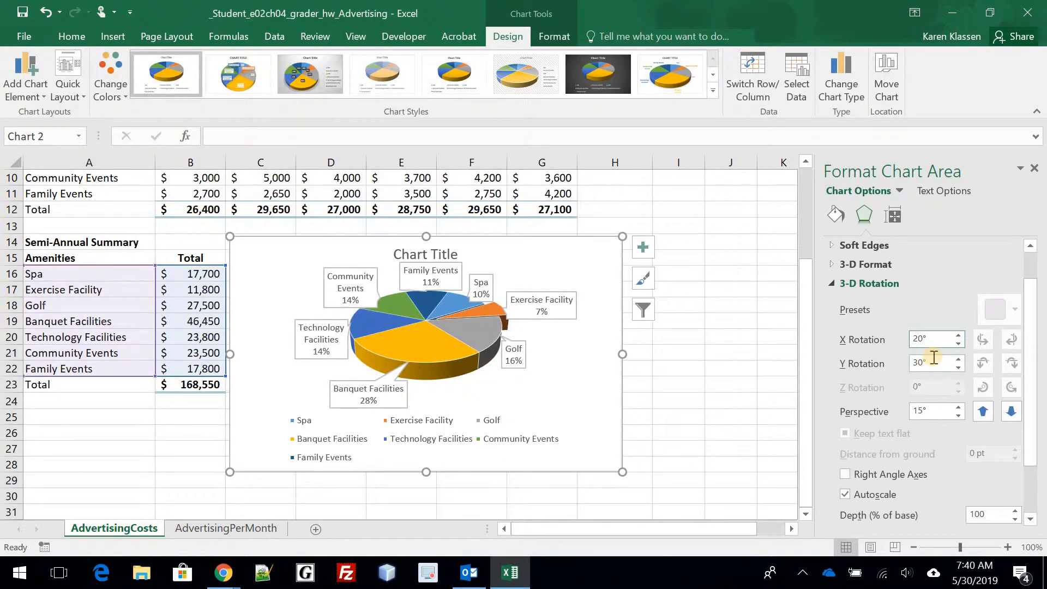
# - Set the Y rotation to 40° and the perspective to 10°
pyautogui.click(918, 359)
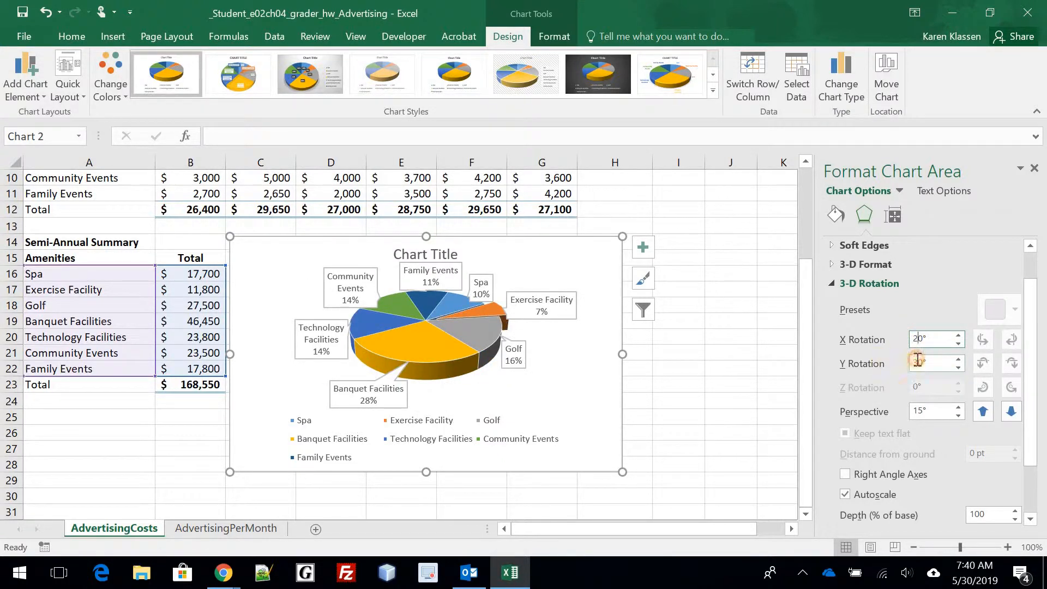
pyautogui.click(988, 361)
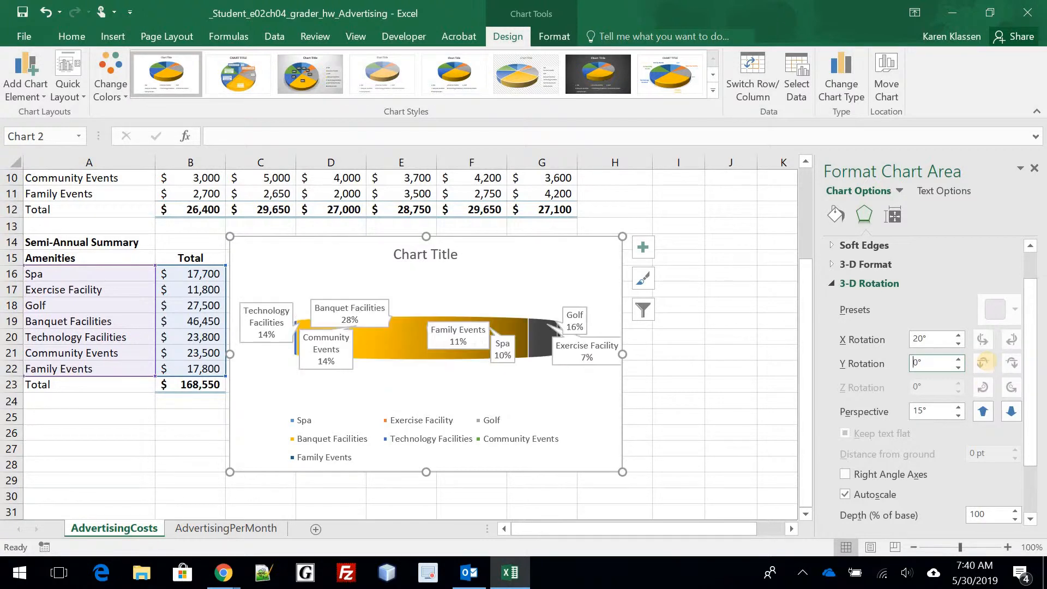
pyautogui.click(918, 412)
pyautogui.click(982, 418)
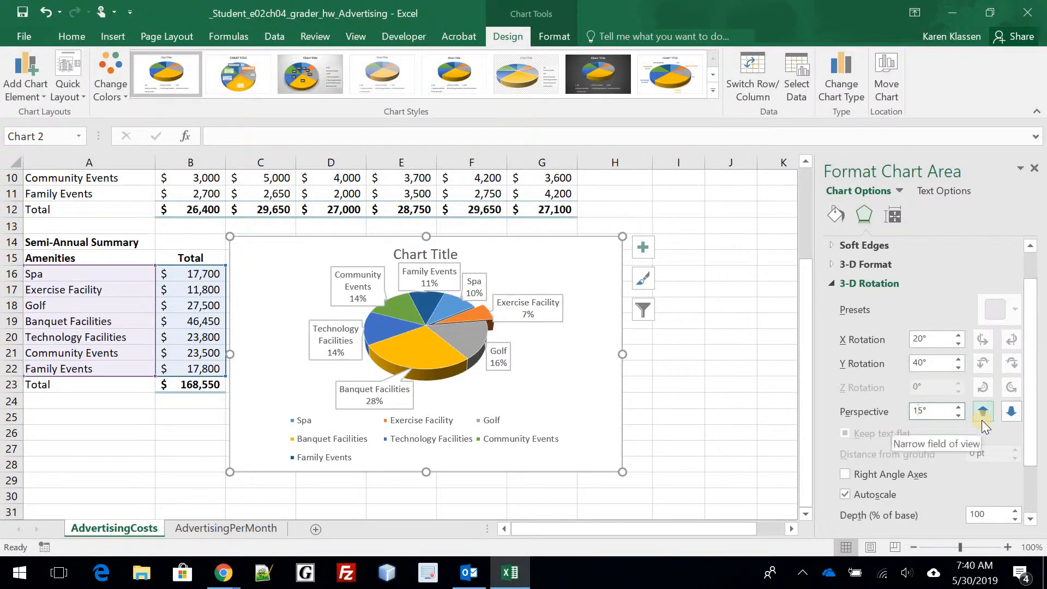
pyautogui.click(982, 420)
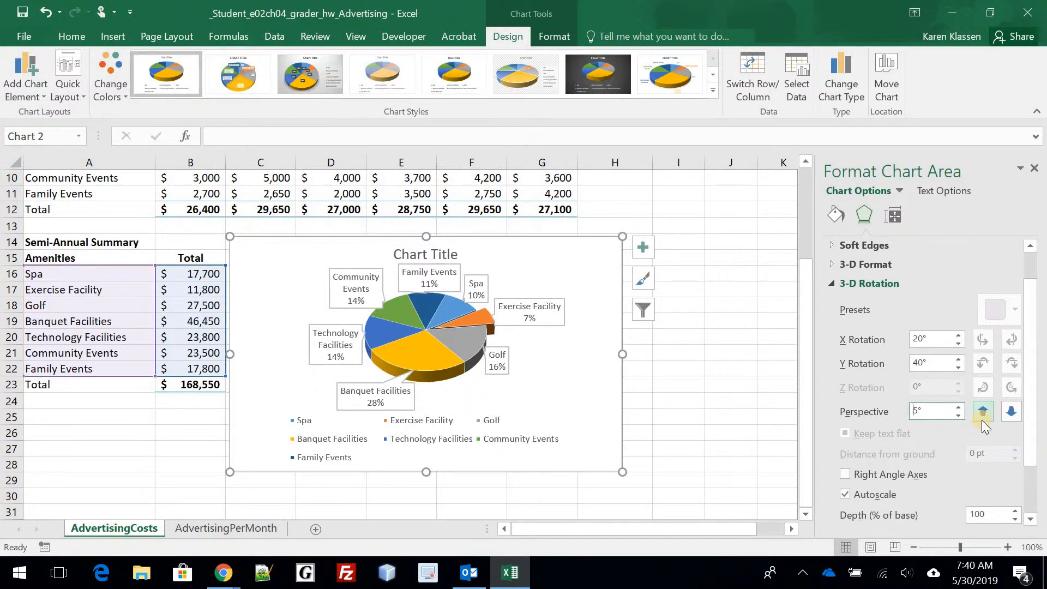
pyautogui.press('BackSpace')
pyautogui.write('10')
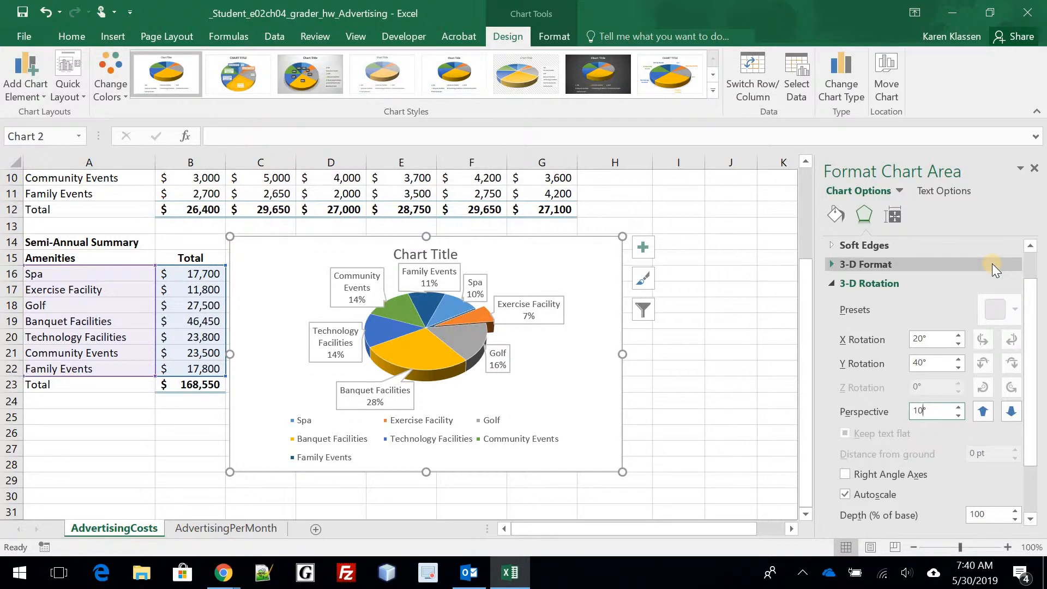
pyautogui.click(837, 286)
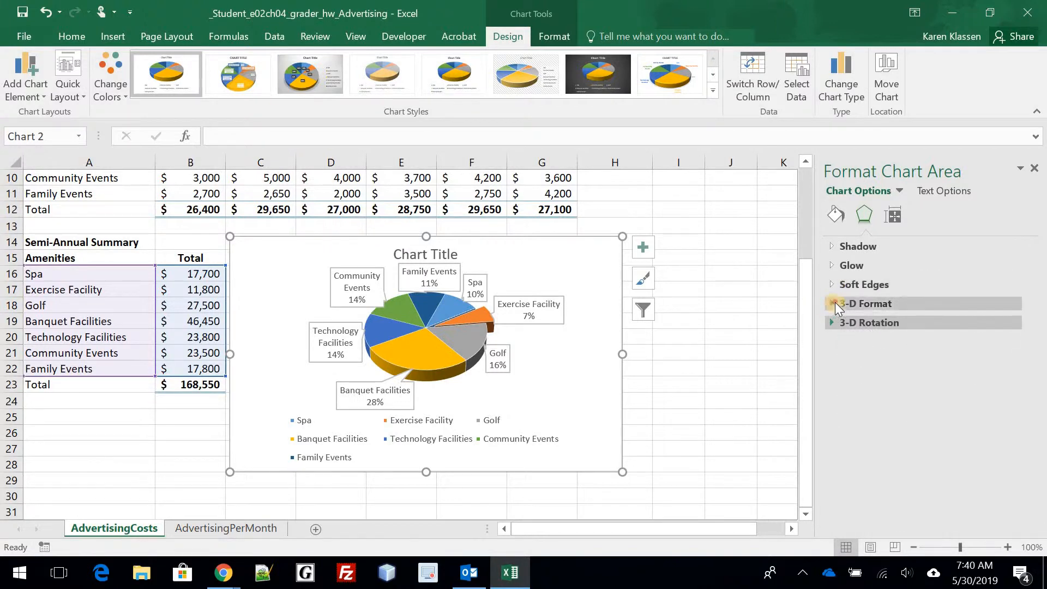
# - Give the chart area a Relaxed Inset top bevel (6 pt × 6 pt) and close the pane
pyautogui.click(871, 304)
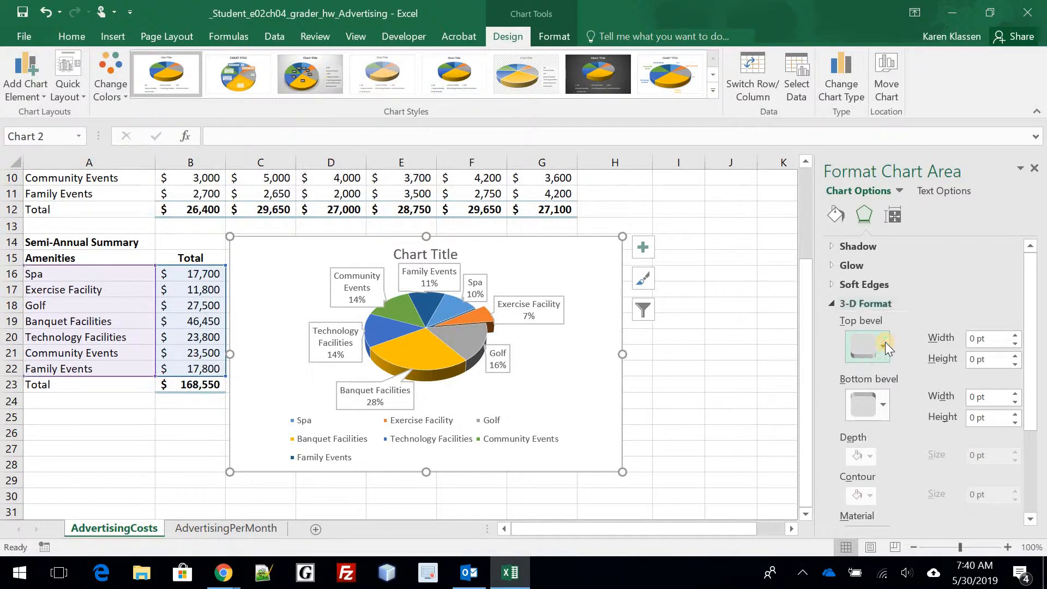
pyautogui.click(886, 342)
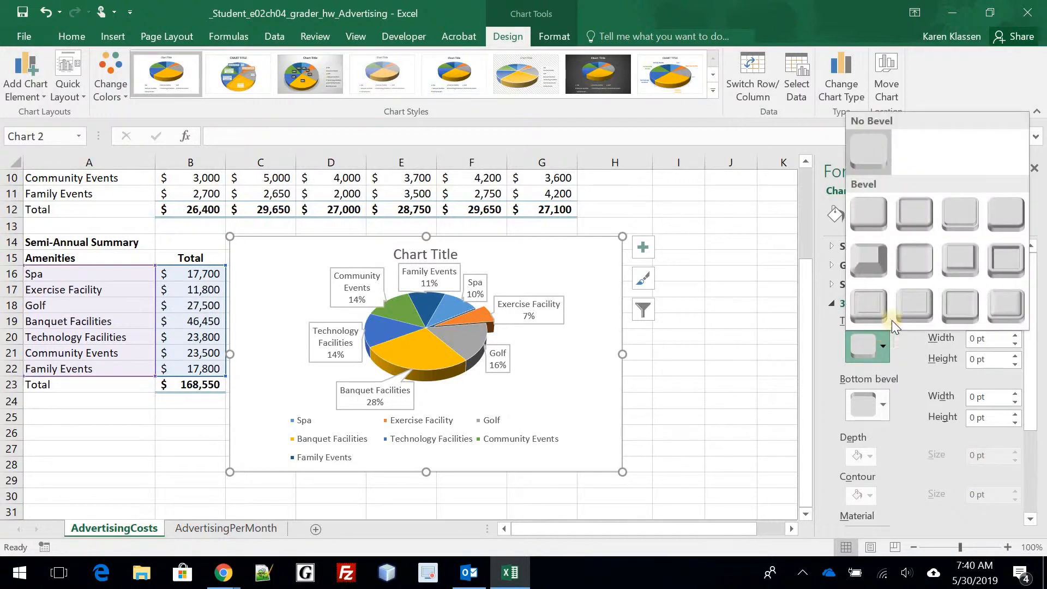
pyautogui.click(918, 206)
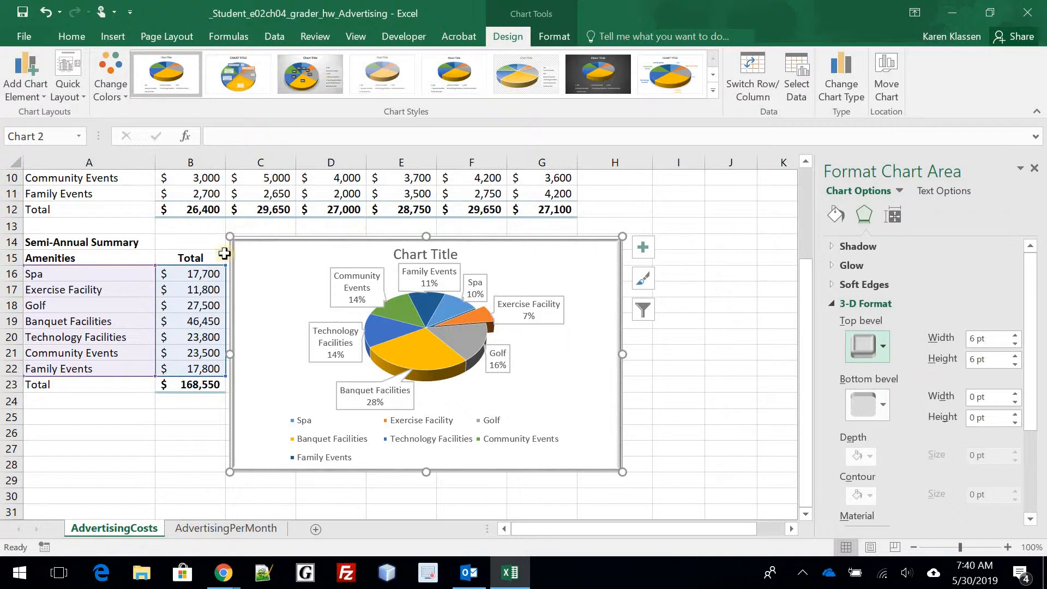
pyautogui.click(708, 371)
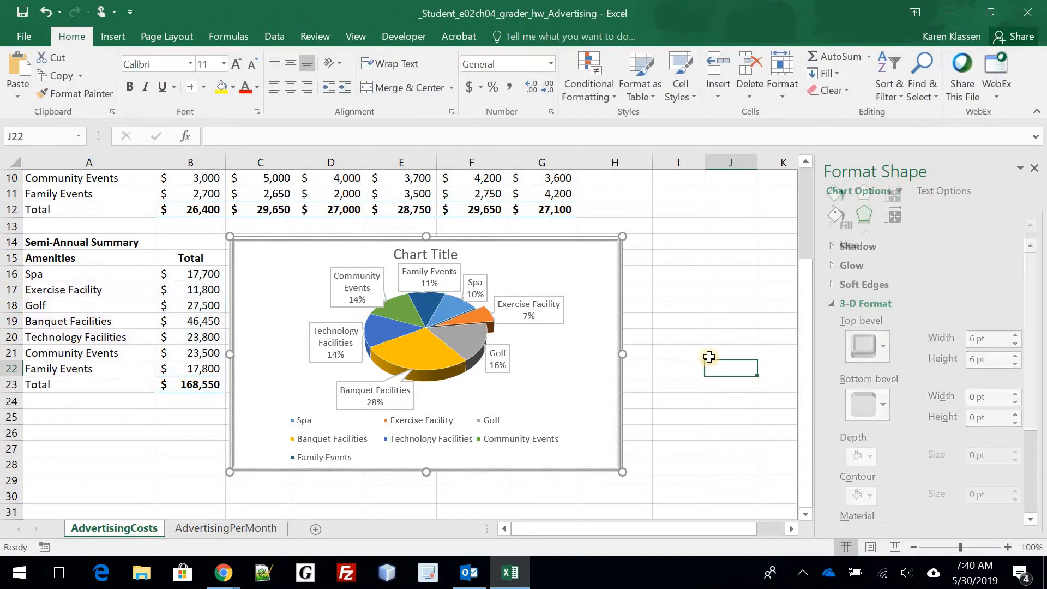
pyautogui.click(1035, 168)
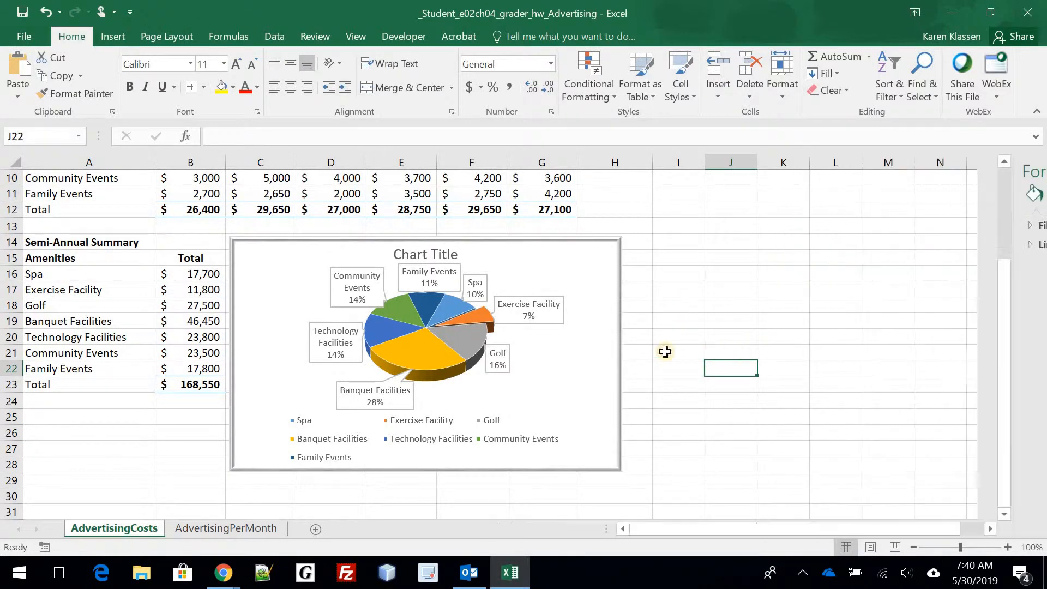
# - Select the empty cells H5:H11 for sparklines and show the Insert ribbon commands
pyautogui.scroll(3, 709, 334)
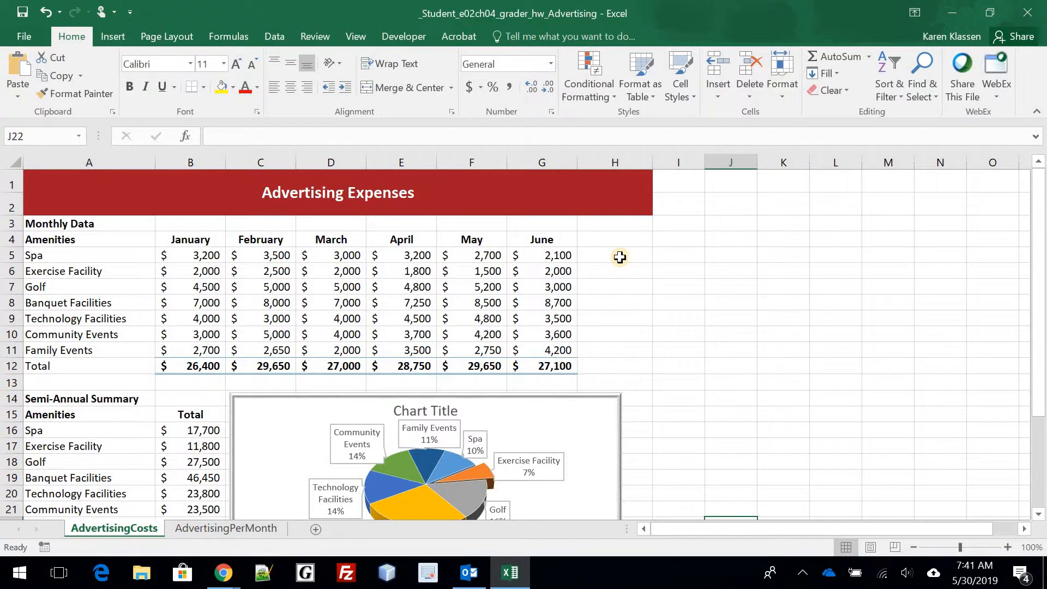
pyautogui.moveTo(622, 253); pyautogui.dragTo(622, 351)
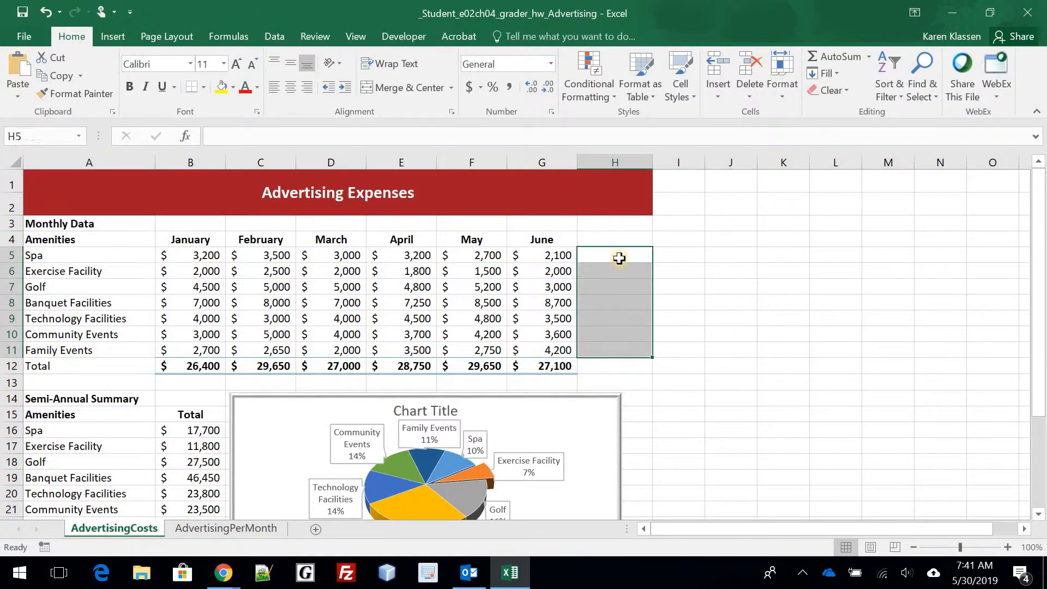
pyautogui.rightClick(621, 253)
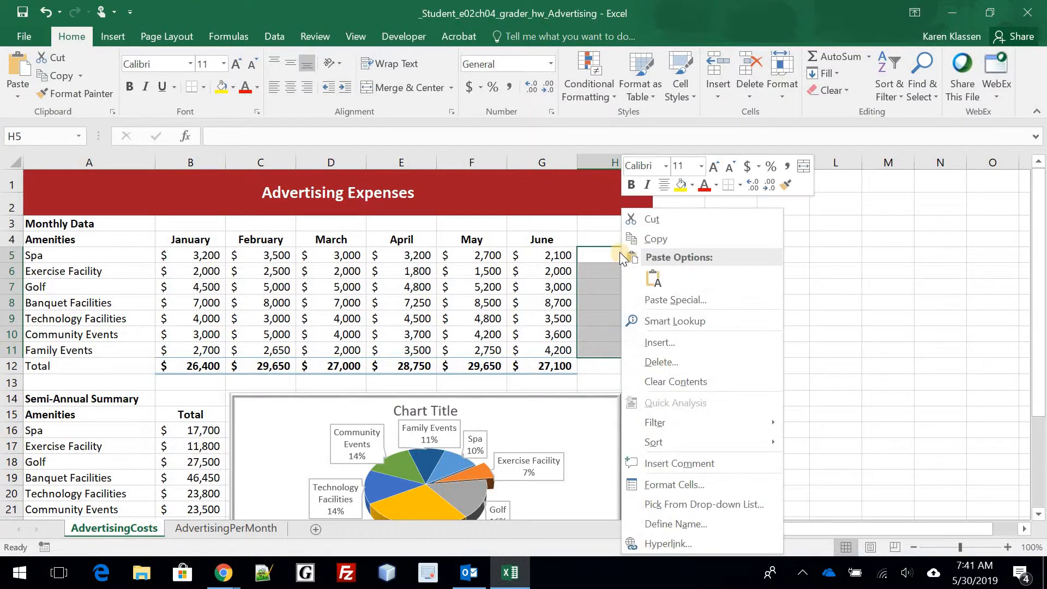
pyautogui.press('Escape')
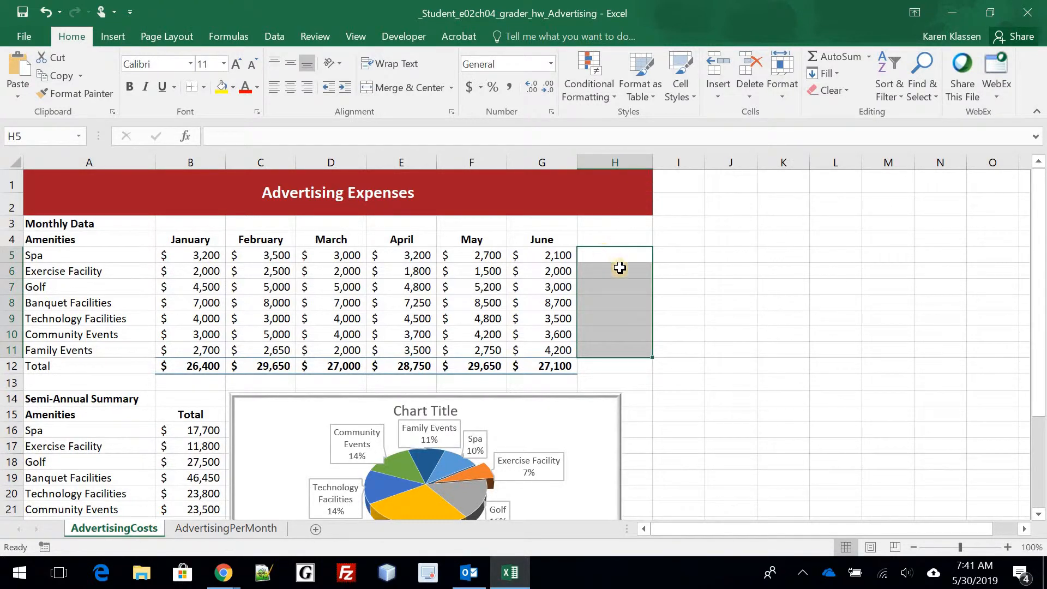
pyautogui.click(112, 36)
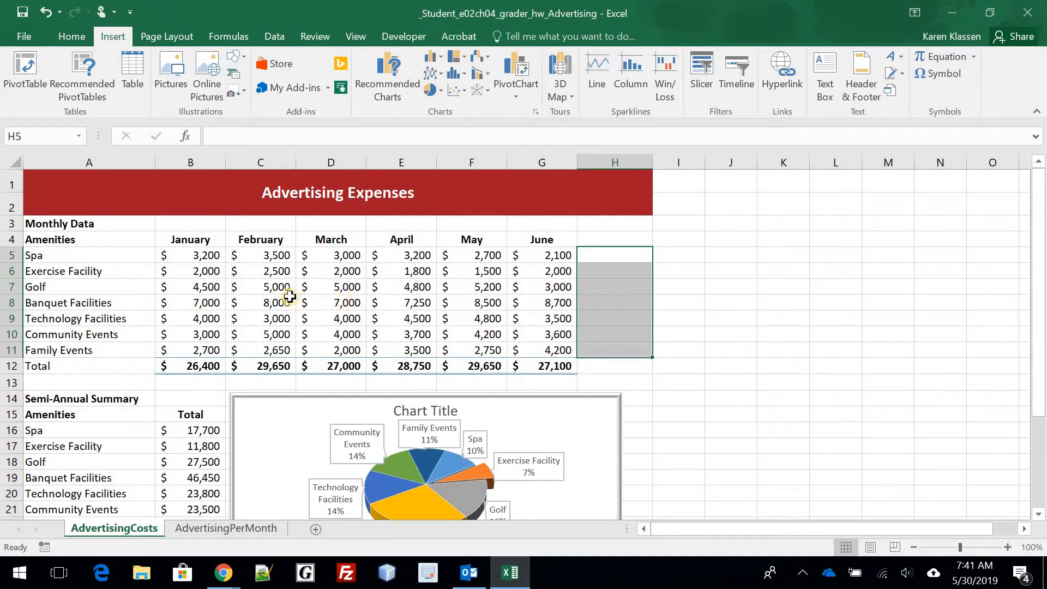
# - Insert Column sparklines in $H$5:$H$11 using B5:G11 as the data range
pyautogui.click(633, 82)
pyautogui.click(633, 66)
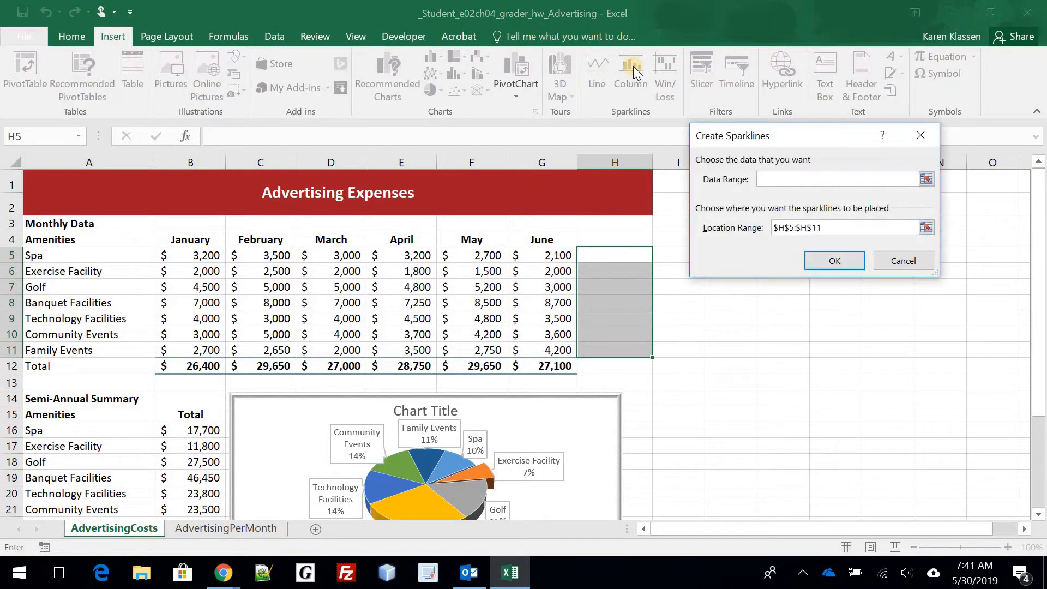
pyautogui.moveTo(834, 134); pyautogui.dragTo(519, 121)
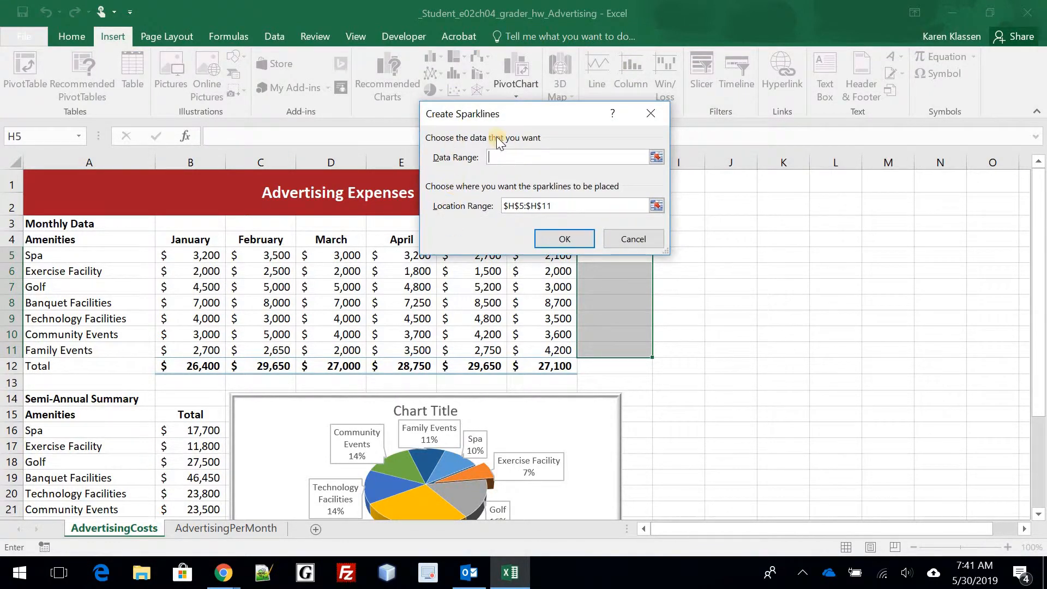
pyautogui.moveTo(572, 113); pyautogui.dragTo(794, 105)
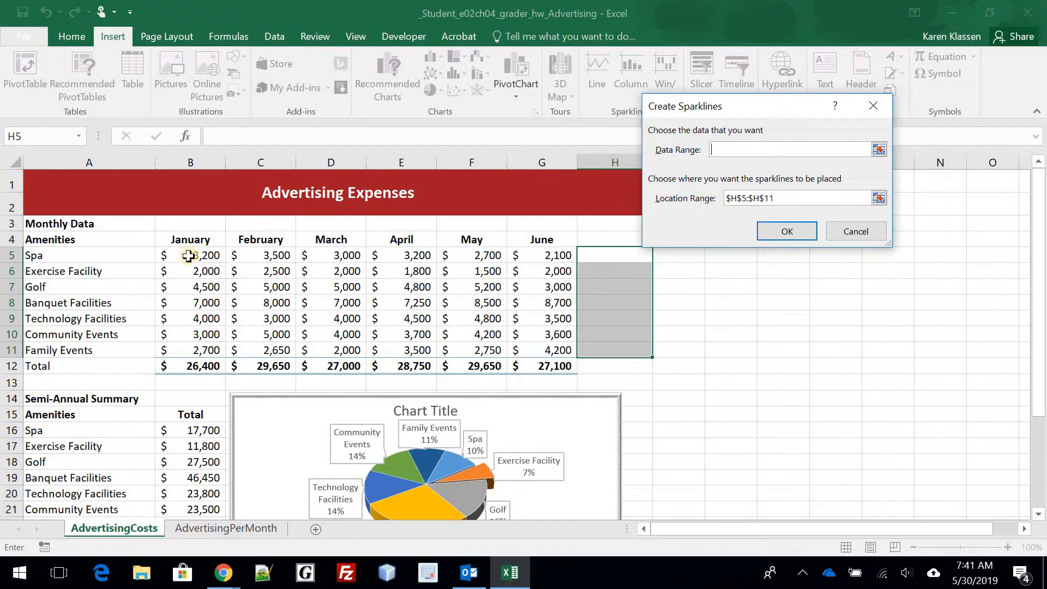
pyautogui.moveTo(188, 256); pyautogui.dragTo(547, 350)
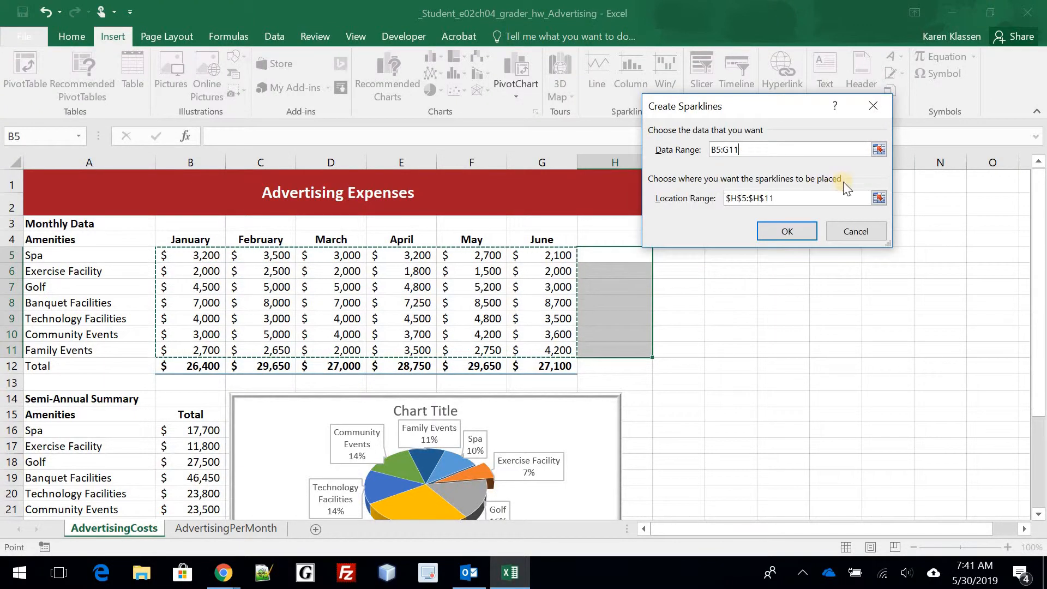
pyautogui.click(793, 231)
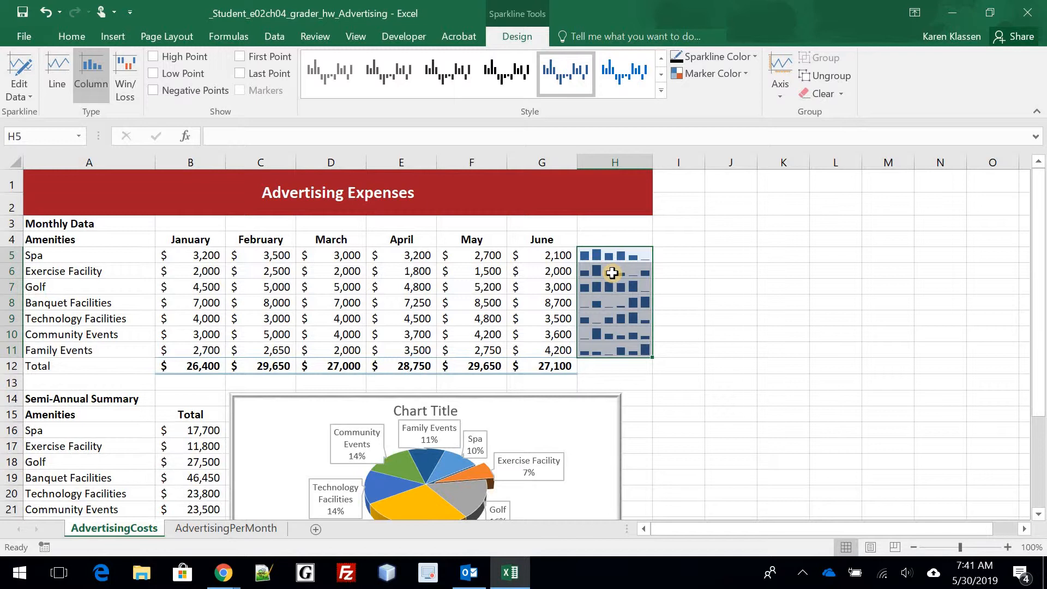
# - Apply a dark blue style to the H5:H11 sparklines, leaving the marker colour unchanged
pyautogui.click(660, 90)
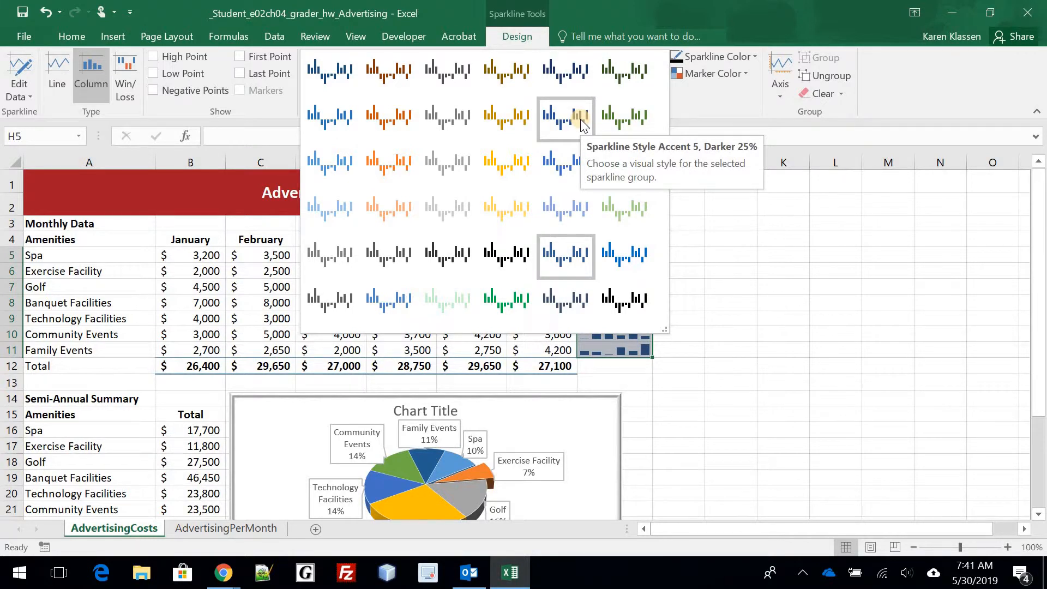
pyautogui.click(571, 75)
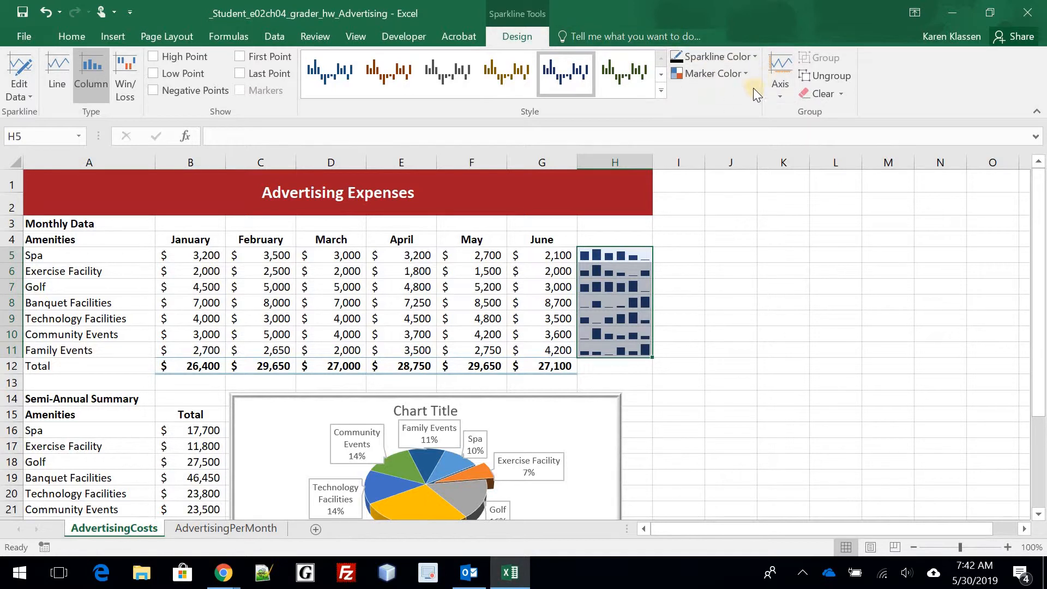
pyautogui.click(712, 73)
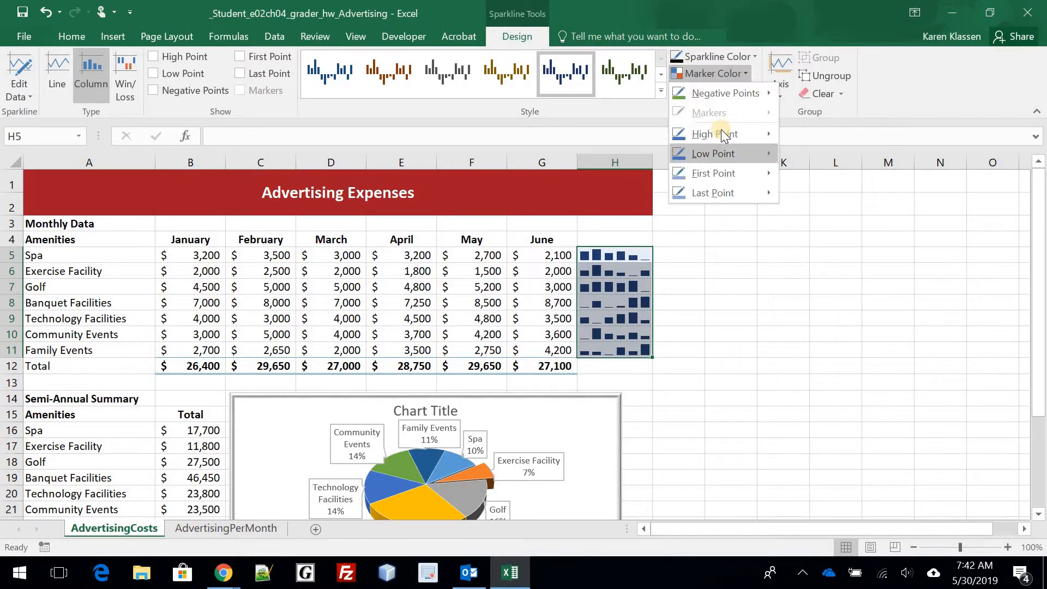
pyautogui.moveTo(721, 132)
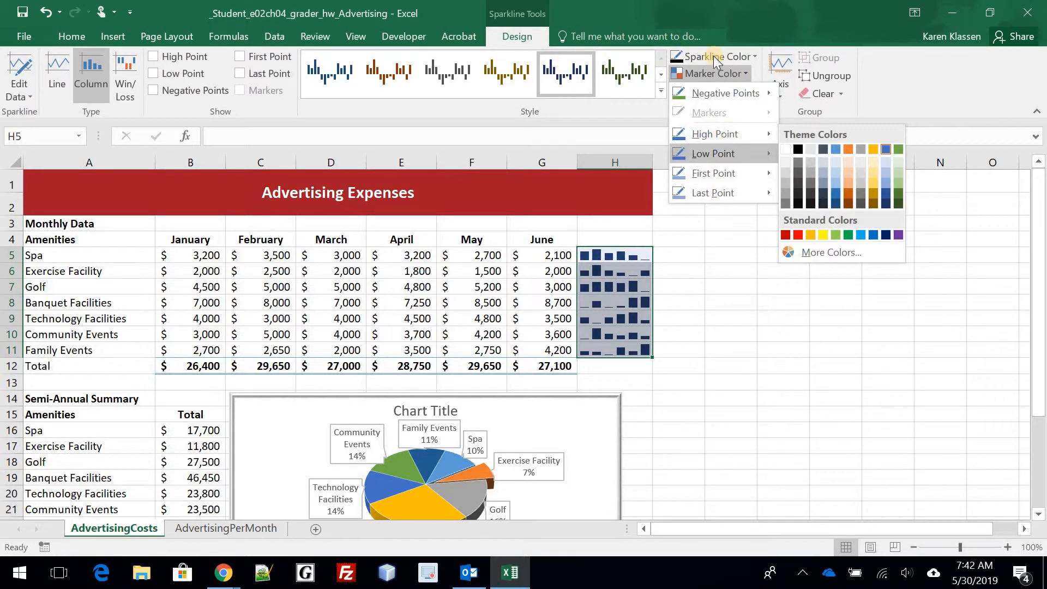
pyautogui.click(965, 96)
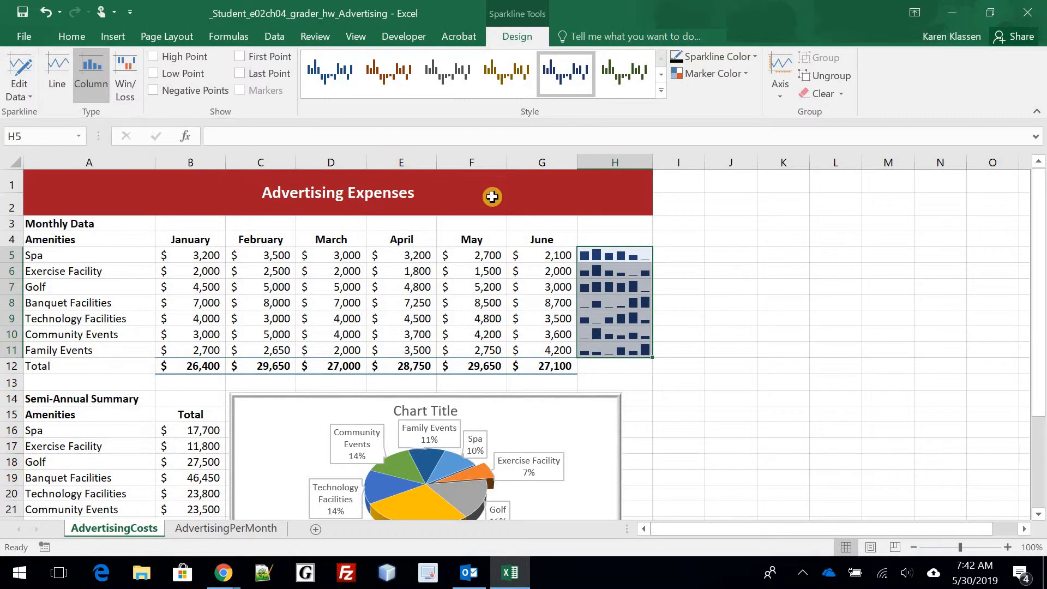
pyautogui.click(793, 347)
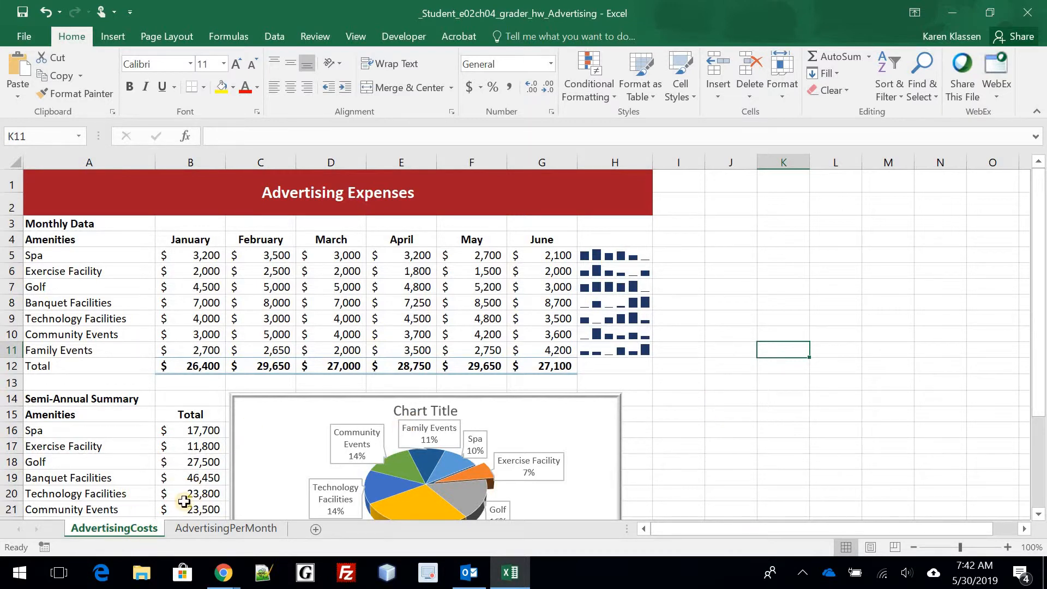
# - Put the File Name field in the sheet's left footer, then return to Normal view
pyautogui.click(113, 36)
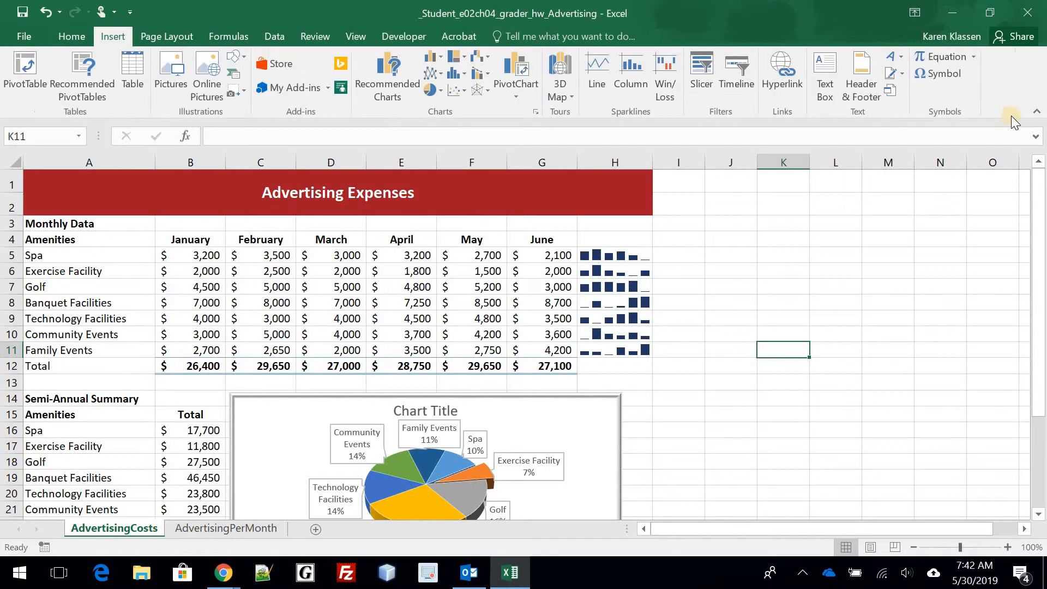
pyautogui.click(646, 64)
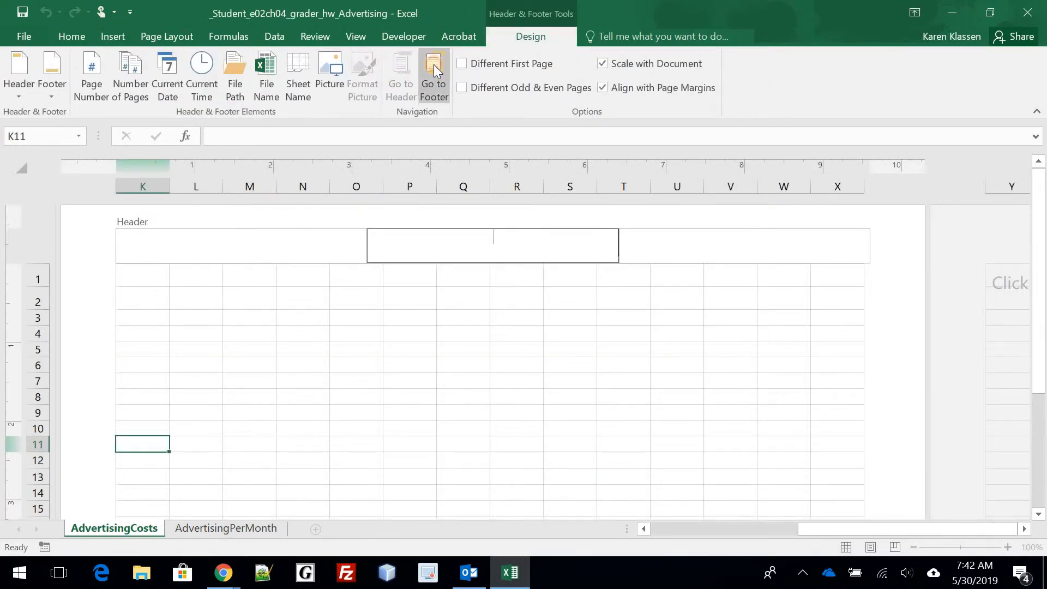
pyautogui.click(434, 65)
pyautogui.click(242, 251)
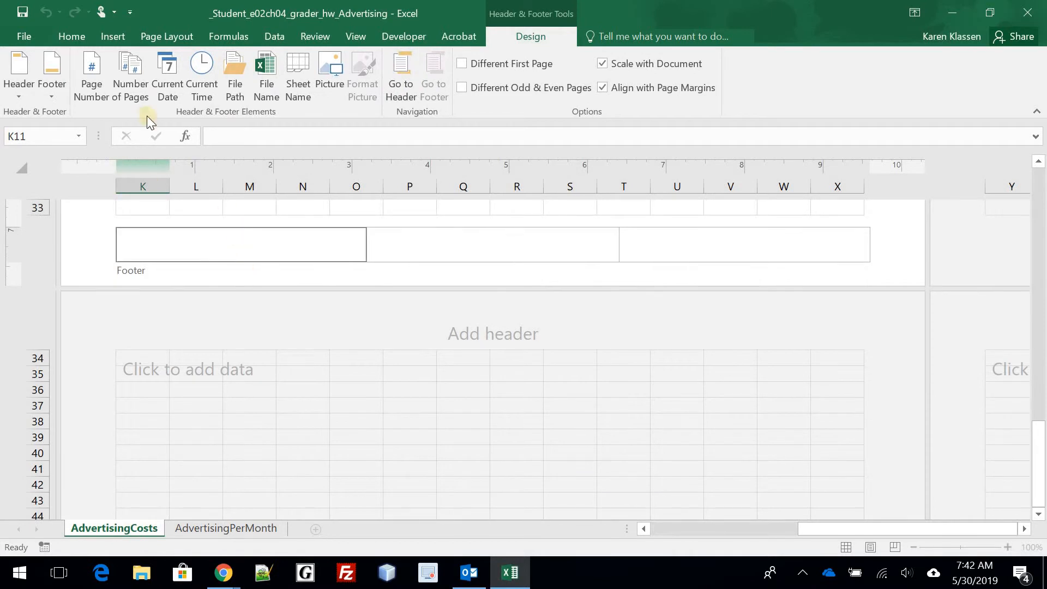
pyautogui.click(266, 77)
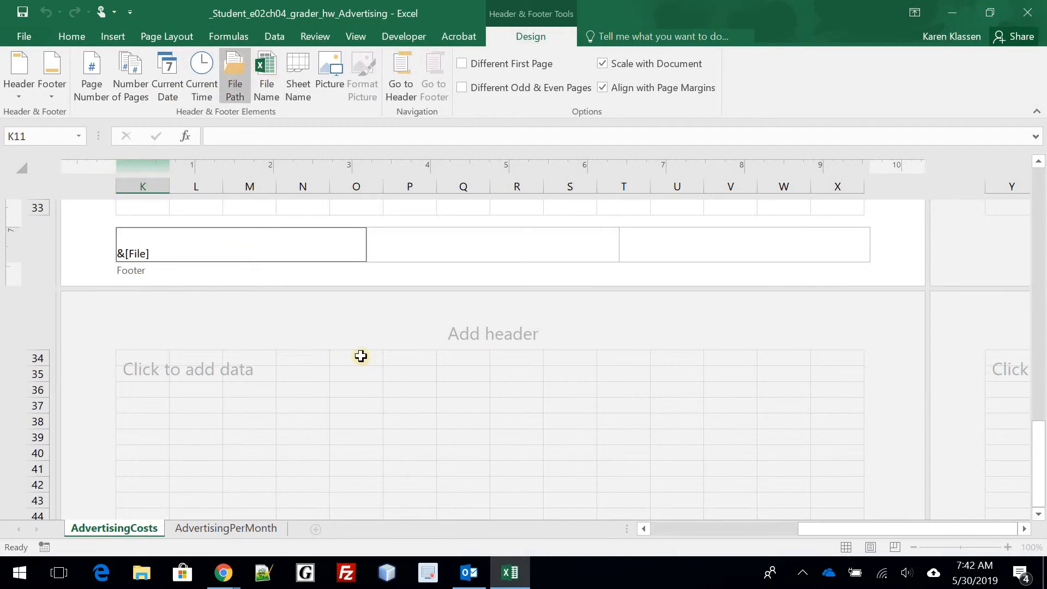
pyautogui.click(161, 365)
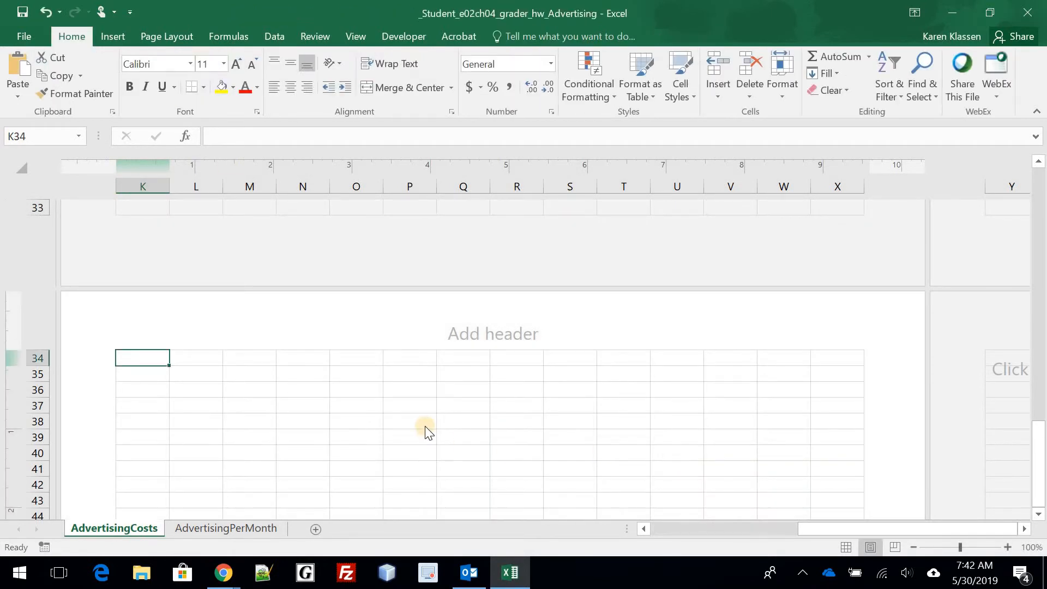
pyautogui.scroll(3, 425, 429)
pyautogui.scroll(-2, 469, 423)
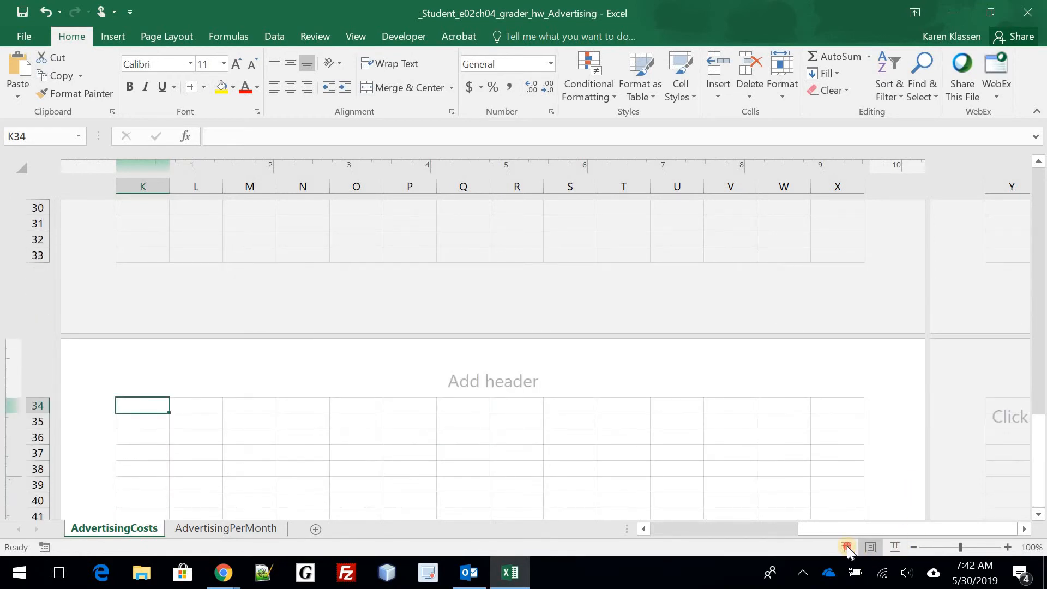
pyautogui.click(847, 548)
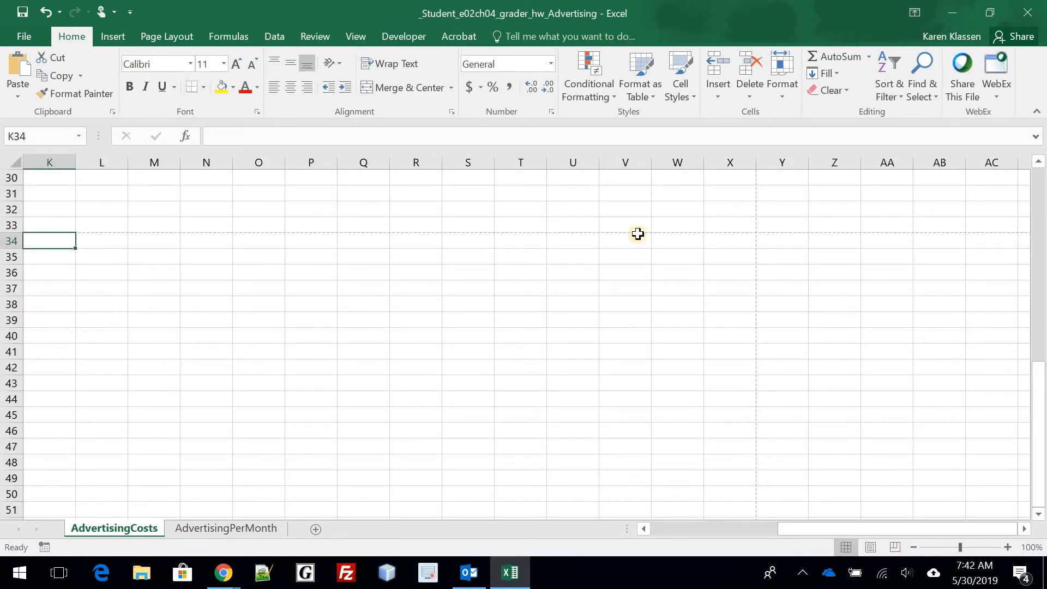
pyautogui.click(109, 34)
pyautogui.click(861, 76)
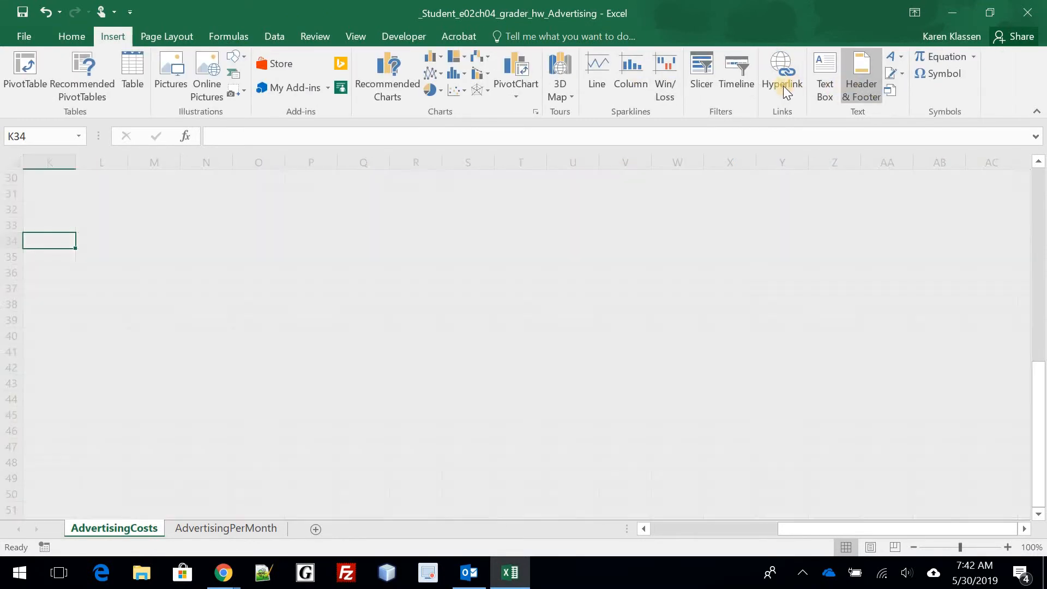
pyautogui.click(434, 83)
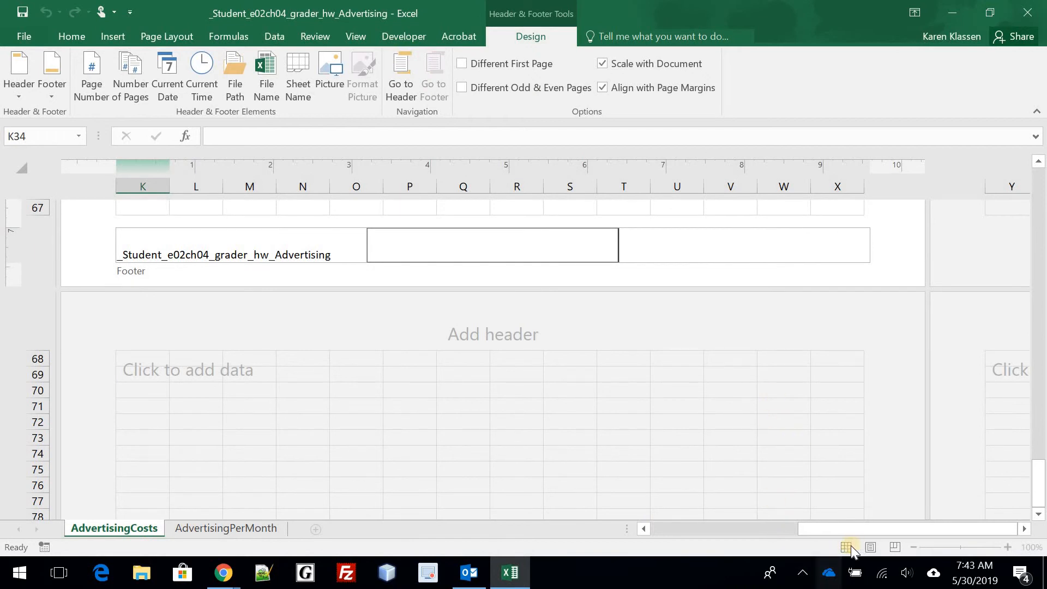
pyautogui.click(486, 391)
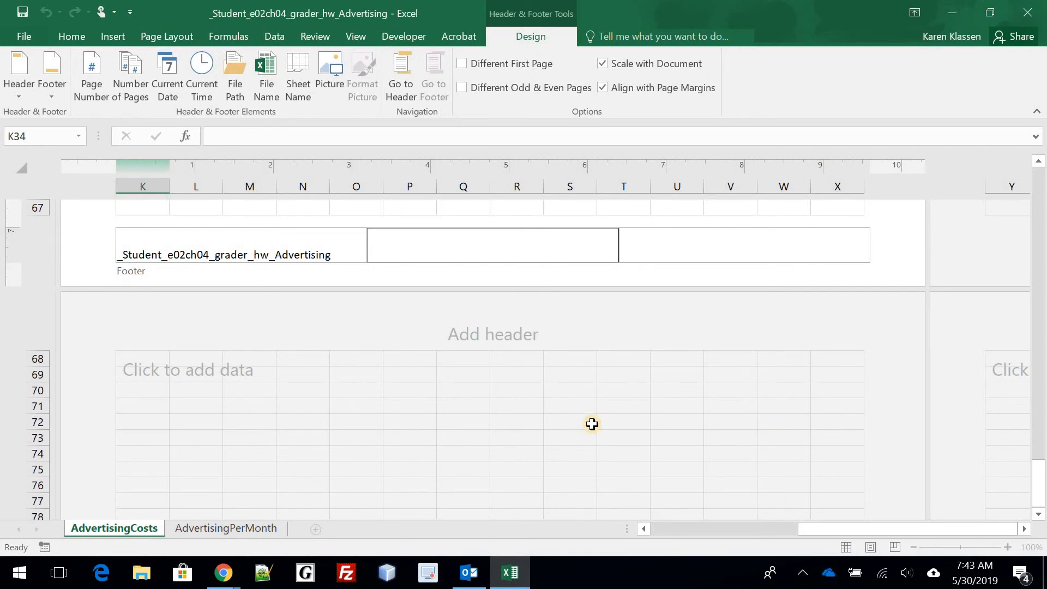
pyautogui.click(847, 547)
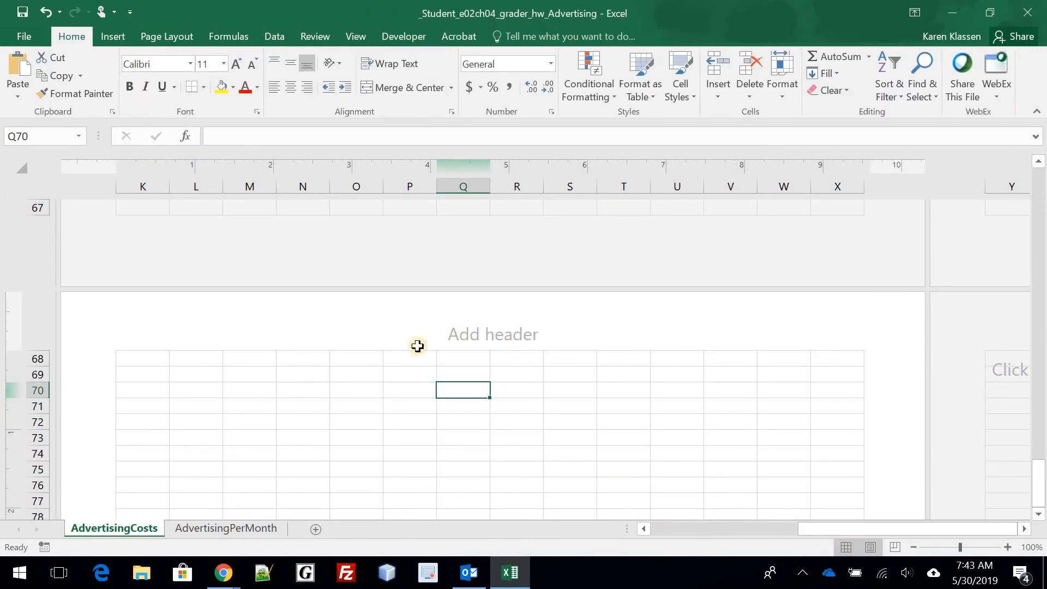
pyautogui.scroll(4, 417, 322)
pyautogui.scroll(18, 418, 320)
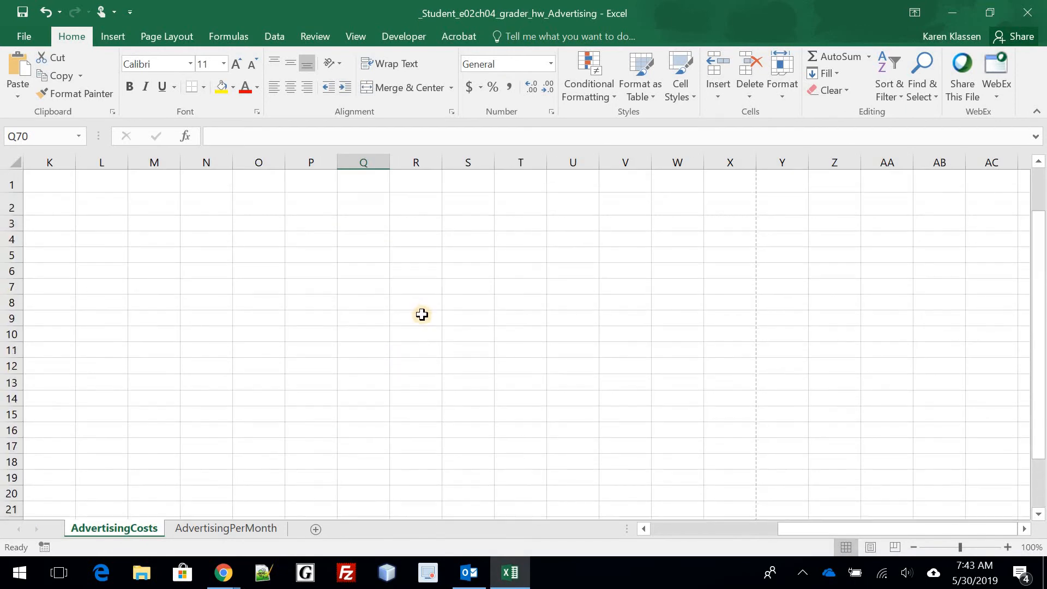
# - Scroll back to the Advertising Expenses table at column A and save the workbook
pyautogui.click(687, 530)
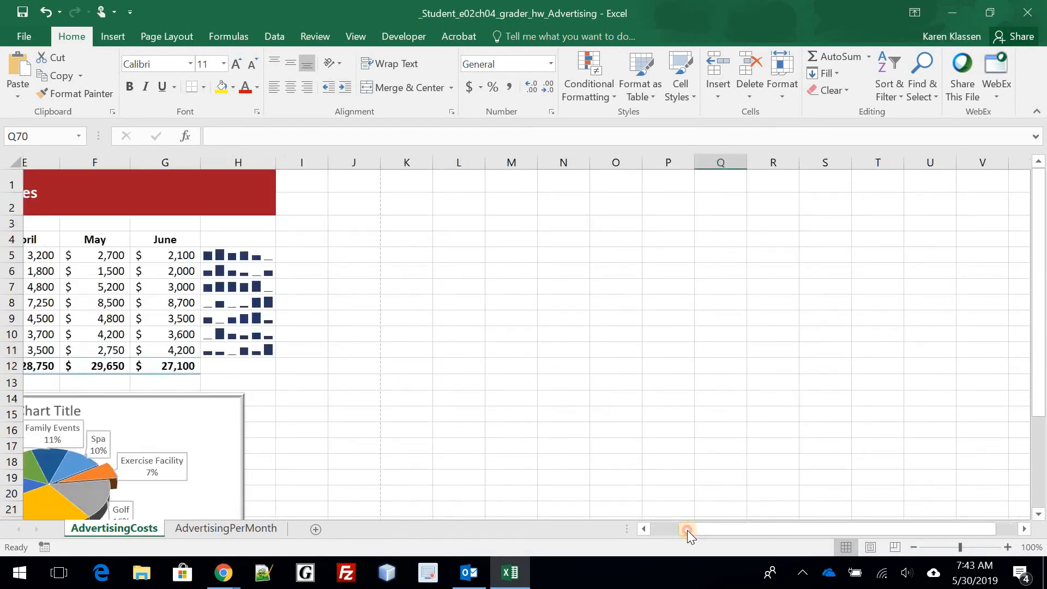
pyautogui.scroll(-4, 321, 350)
pyautogui.scroll(4, 346, 421)
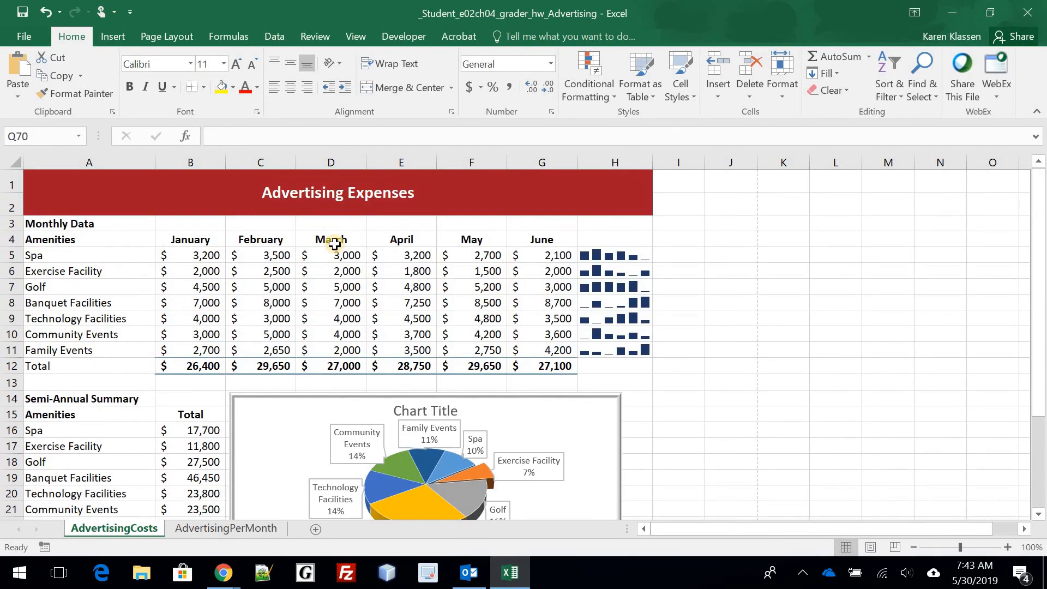
pyautogui.click(25, 11)
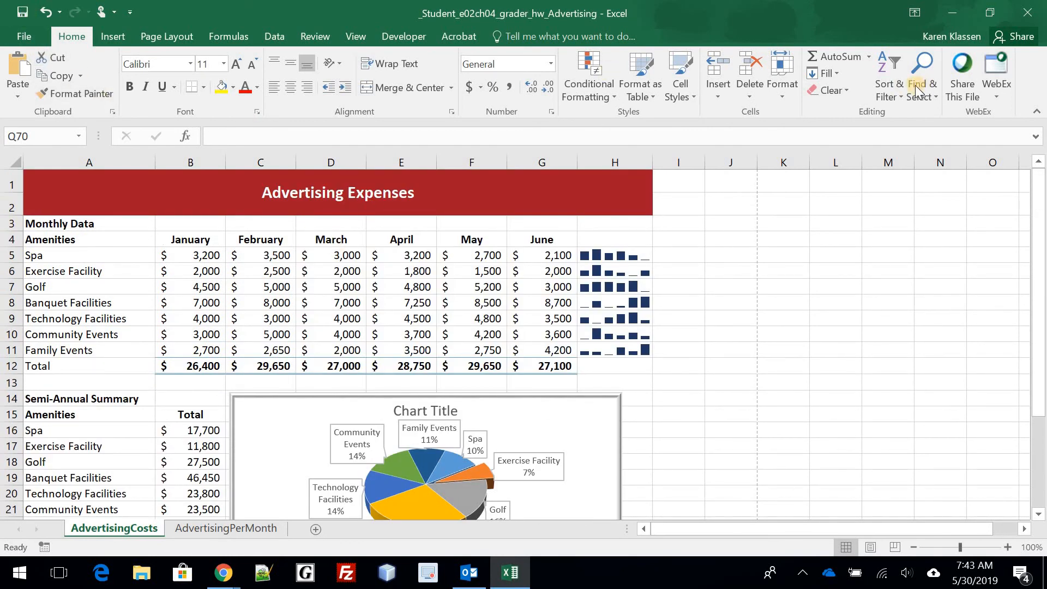